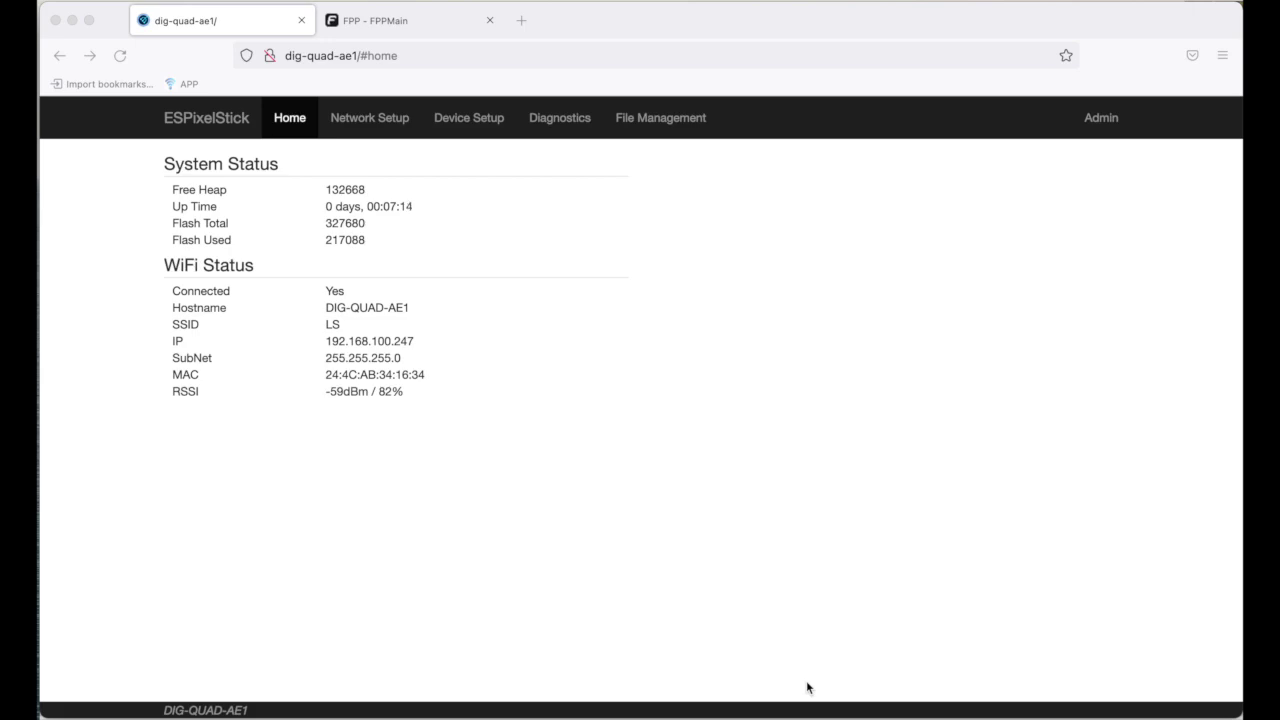
On Device Setup, choose DDP as primary input and FPP Remote as secondary, then save.
{"action": "left_click", "coordinate": [464, 125]}
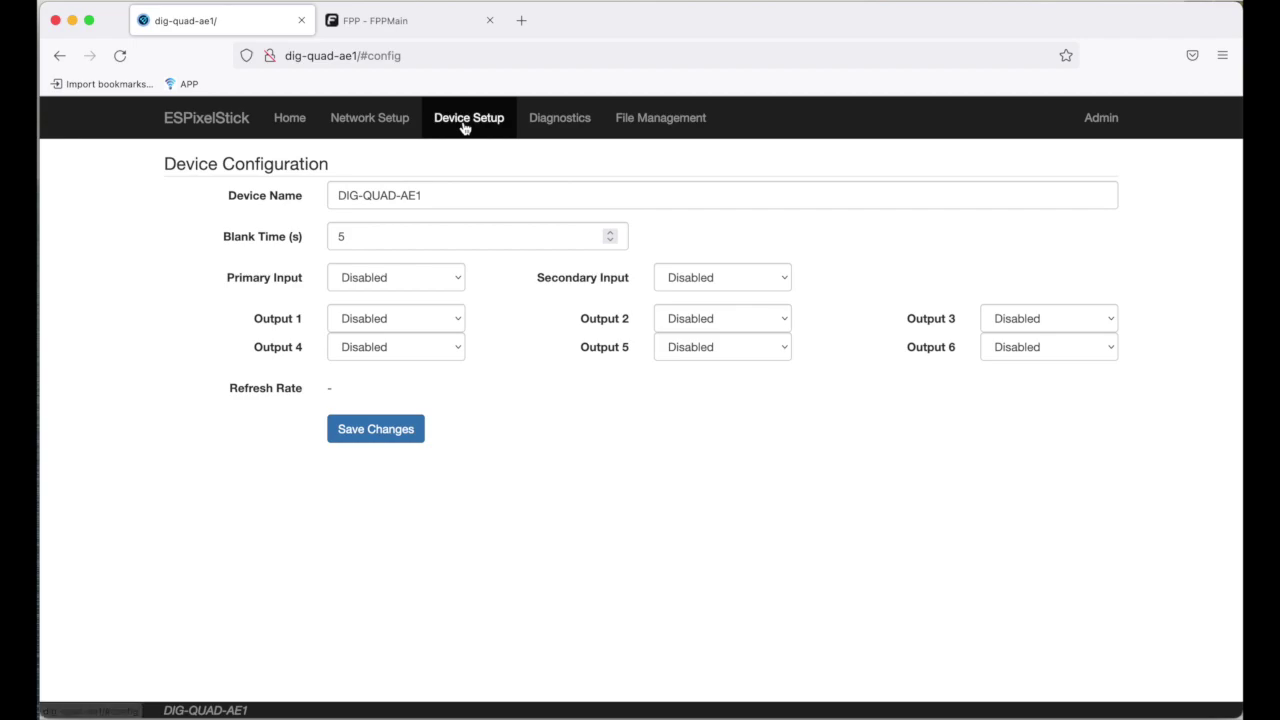
{"action": "left_click", "coordinate": [445, 282]}
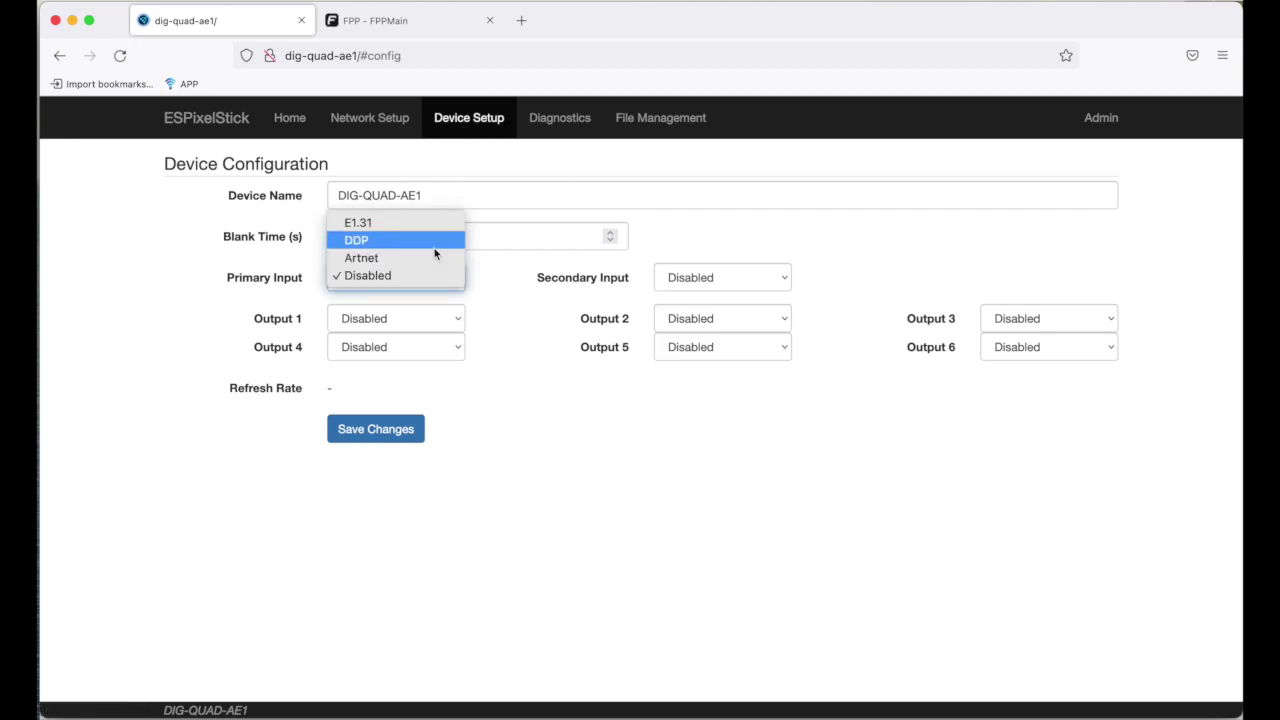
{"action": "left_click", "coordinate": [435, 253]}
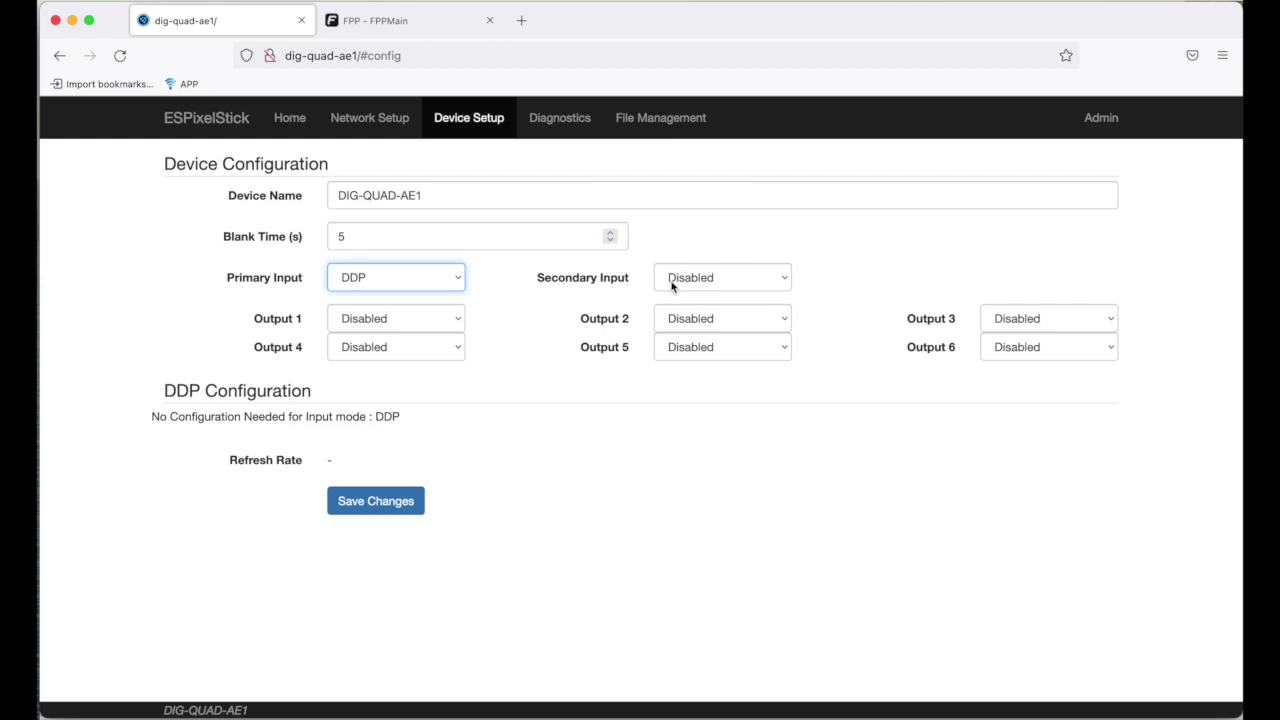
{"action": "left_click", "coordinate": [739, 287]}
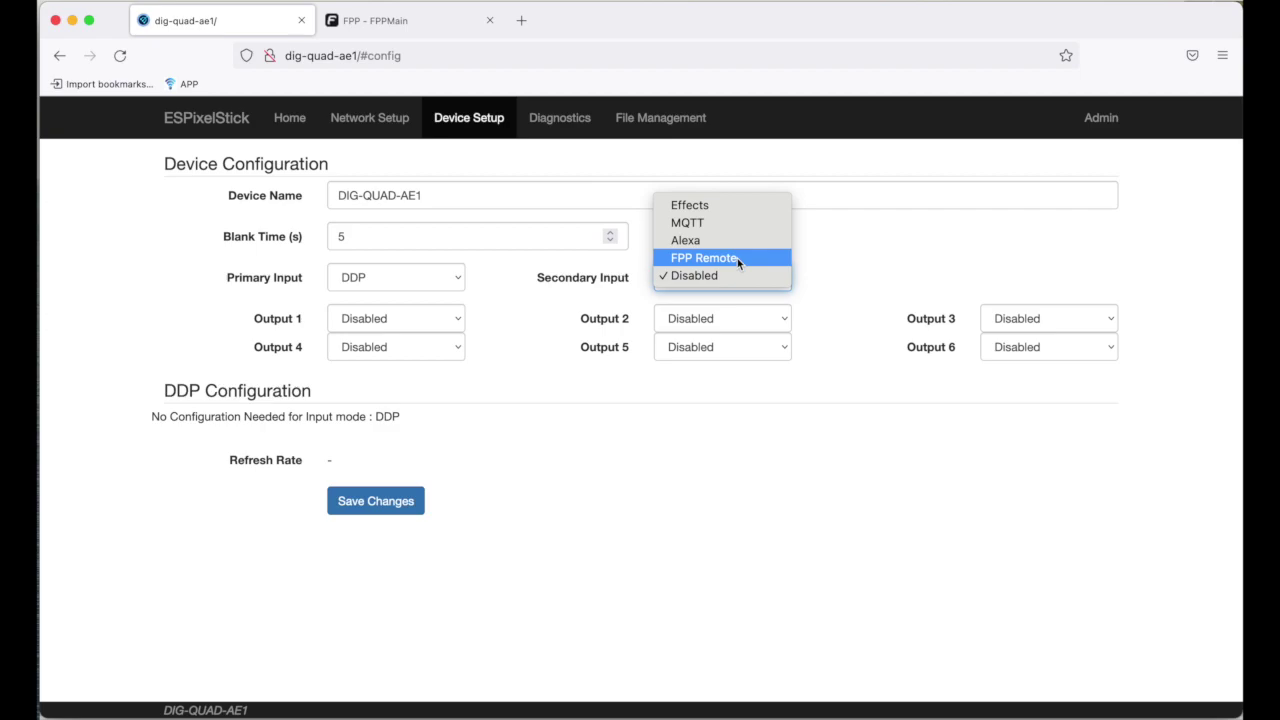
{"action": "left_click", "coordinate": [737, 258]}
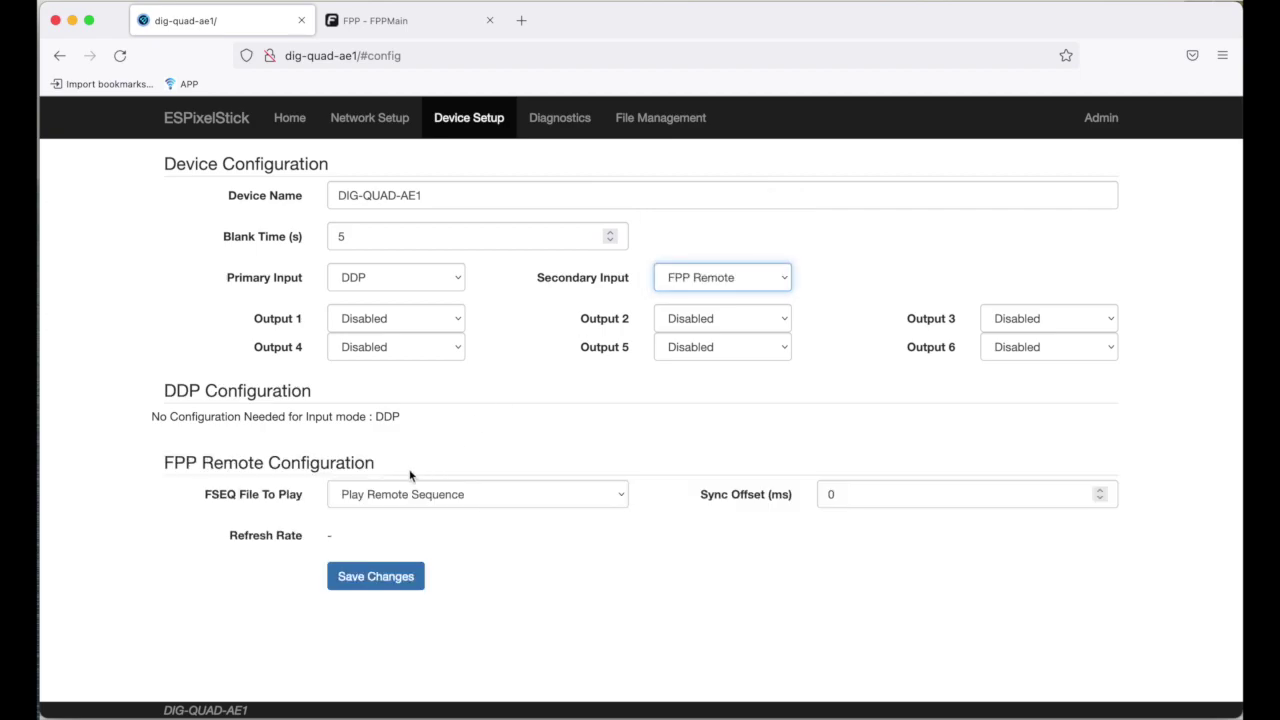
{"action": "left_click", "coordinate": [384, 580]}
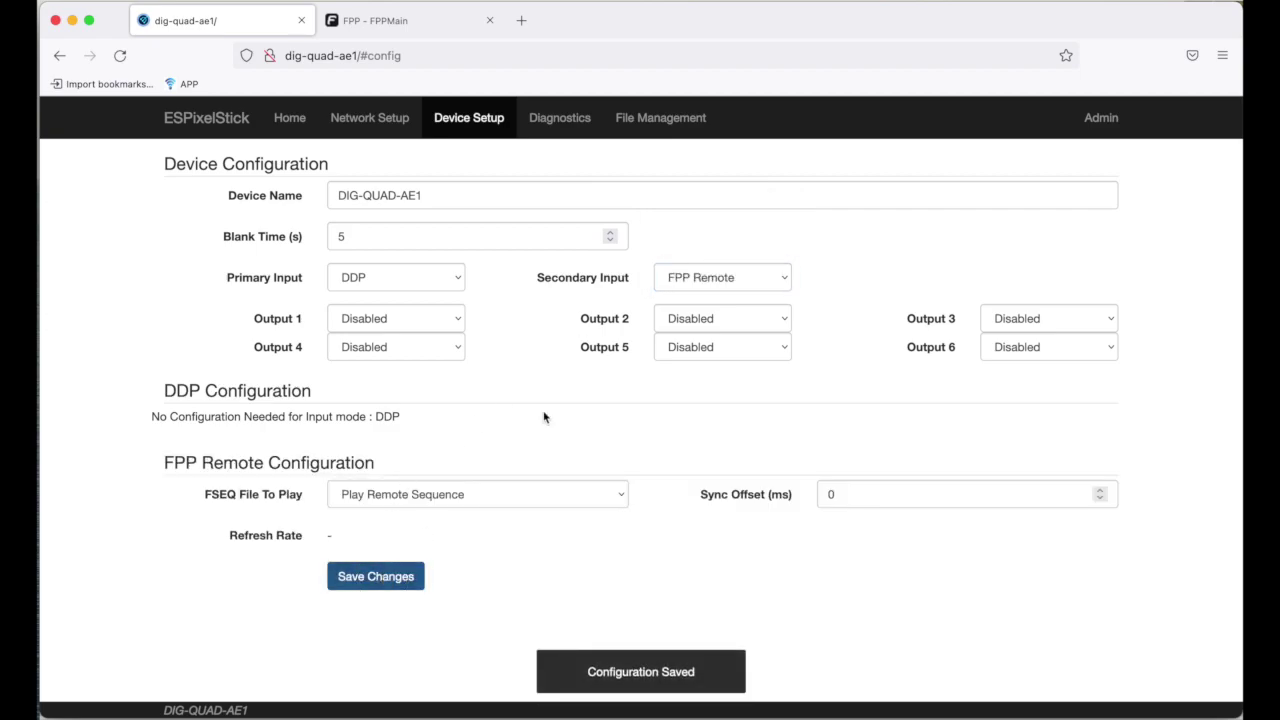
{"action": "left_click", "coordinate": [668, 122]}
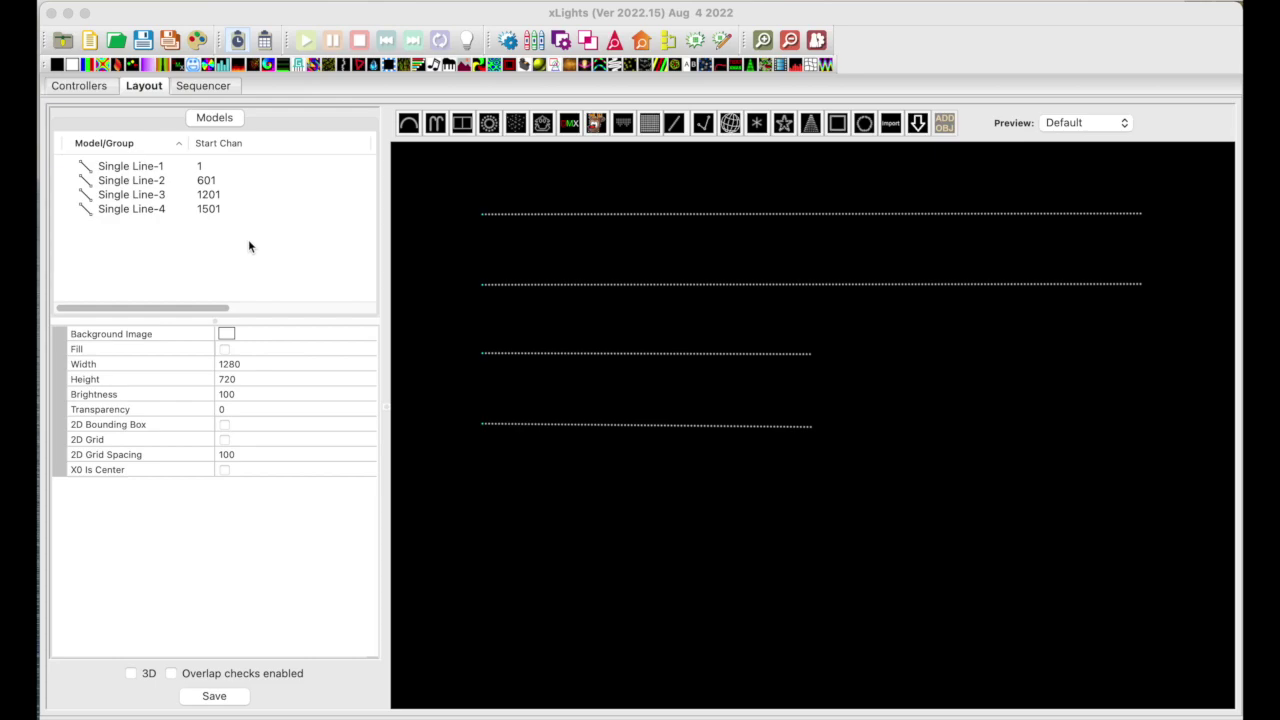
{"action": "left_click", "coordinate": [128, 171]}
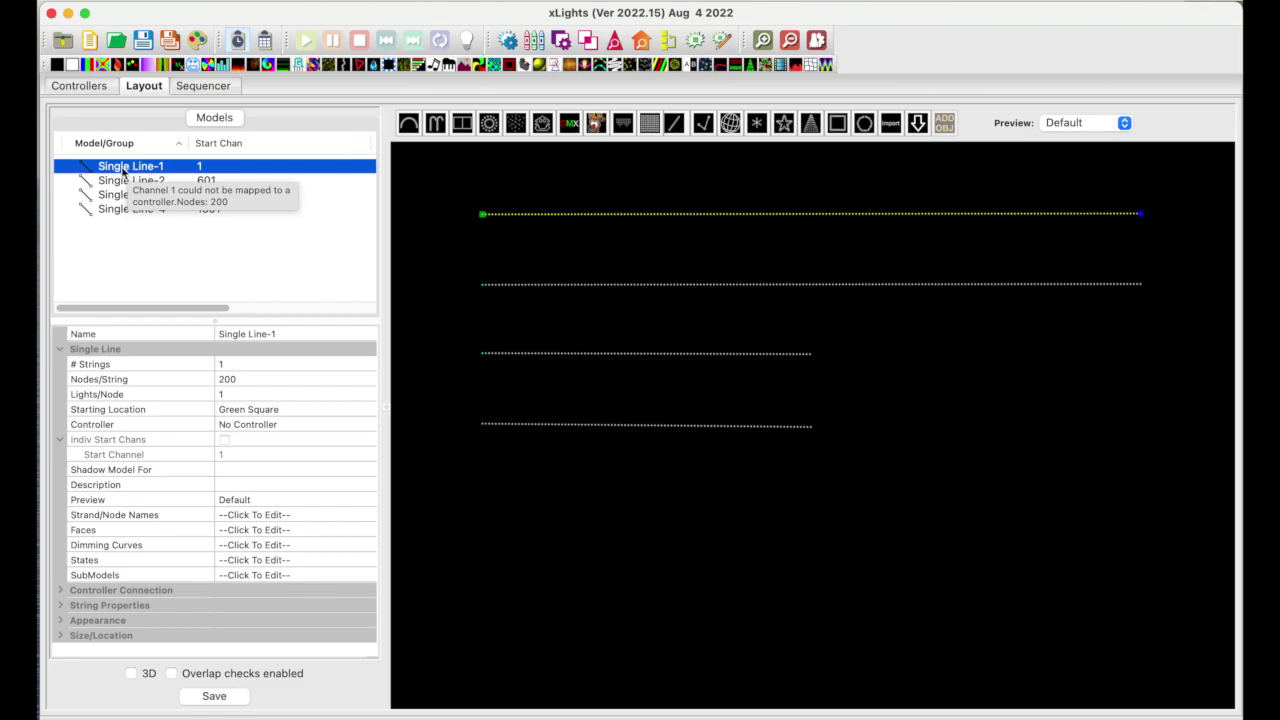
{"action": "left_click", "coordinate": [108, 187]}
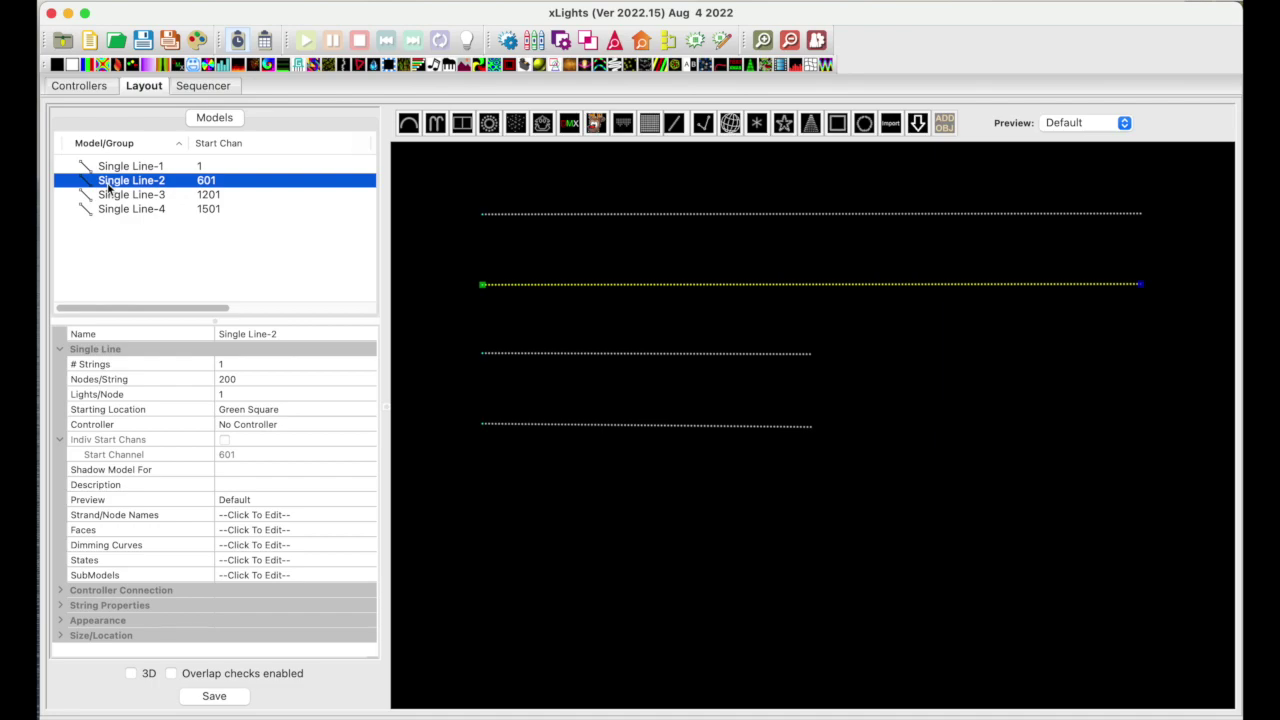
{"action": "key", "text": "Down"}
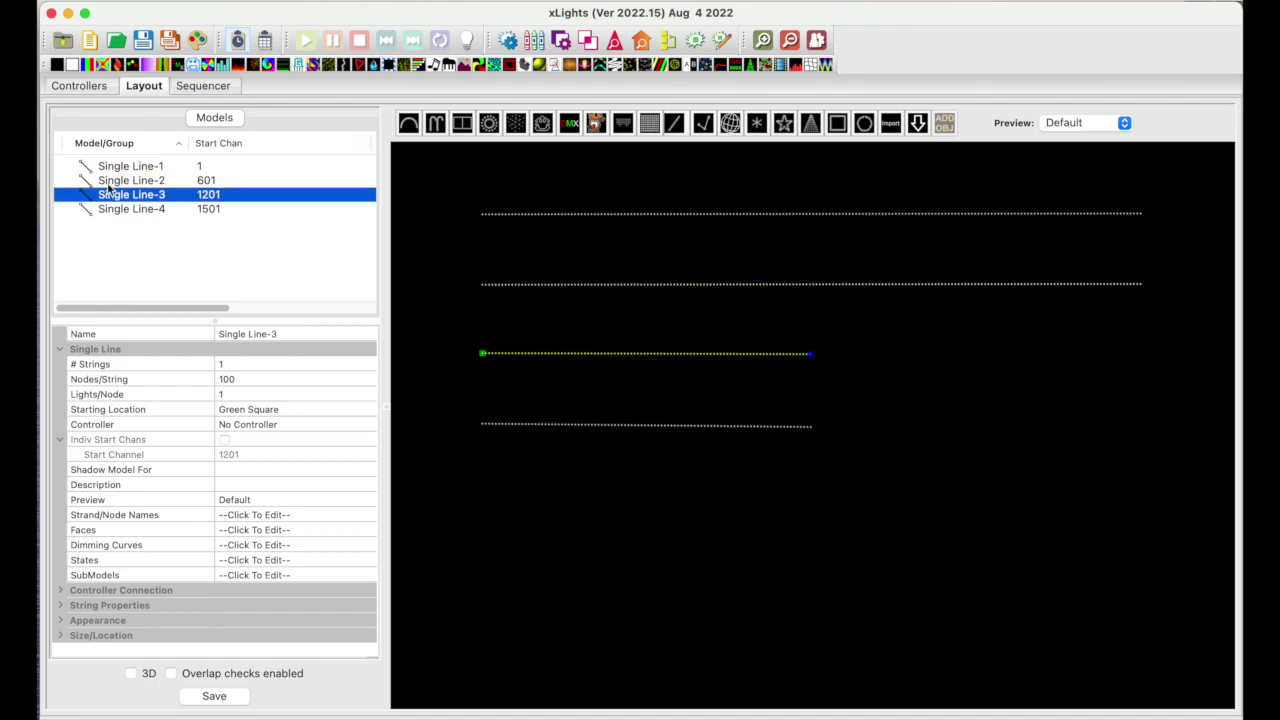
{"action": "key", "text": "Down"}
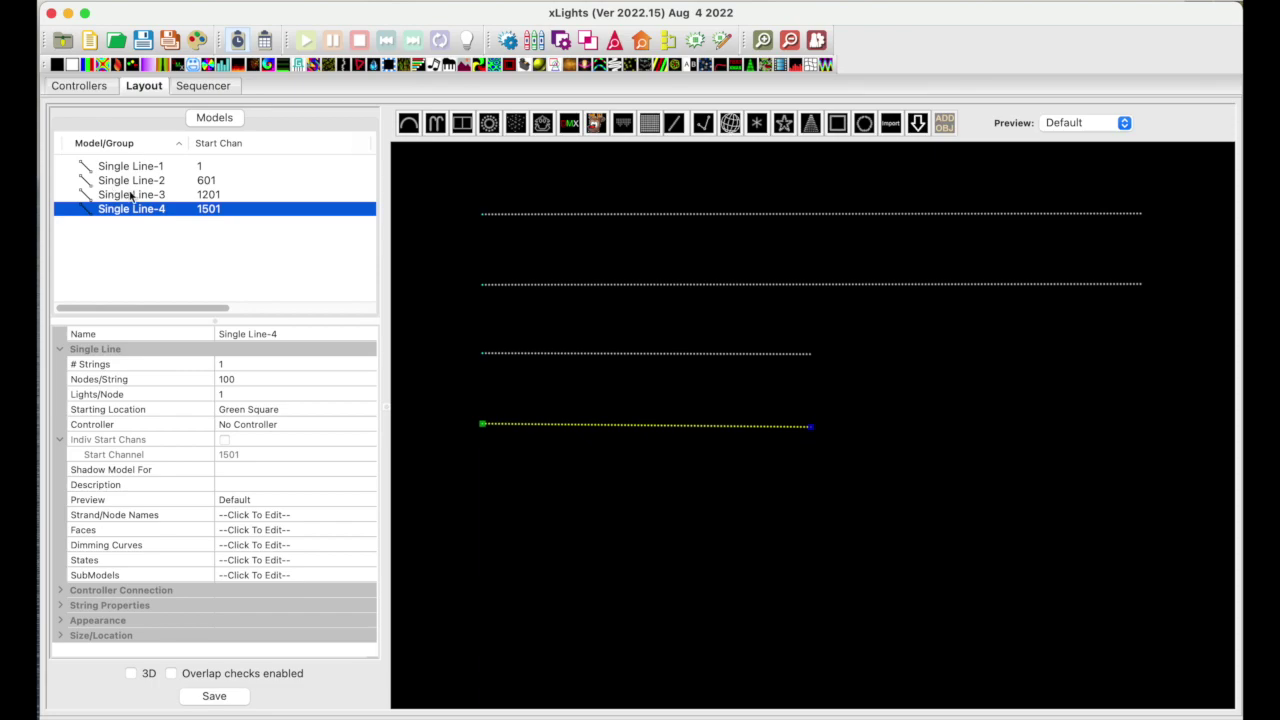
{"action": "left_click", "coordinate": [91, 87]}
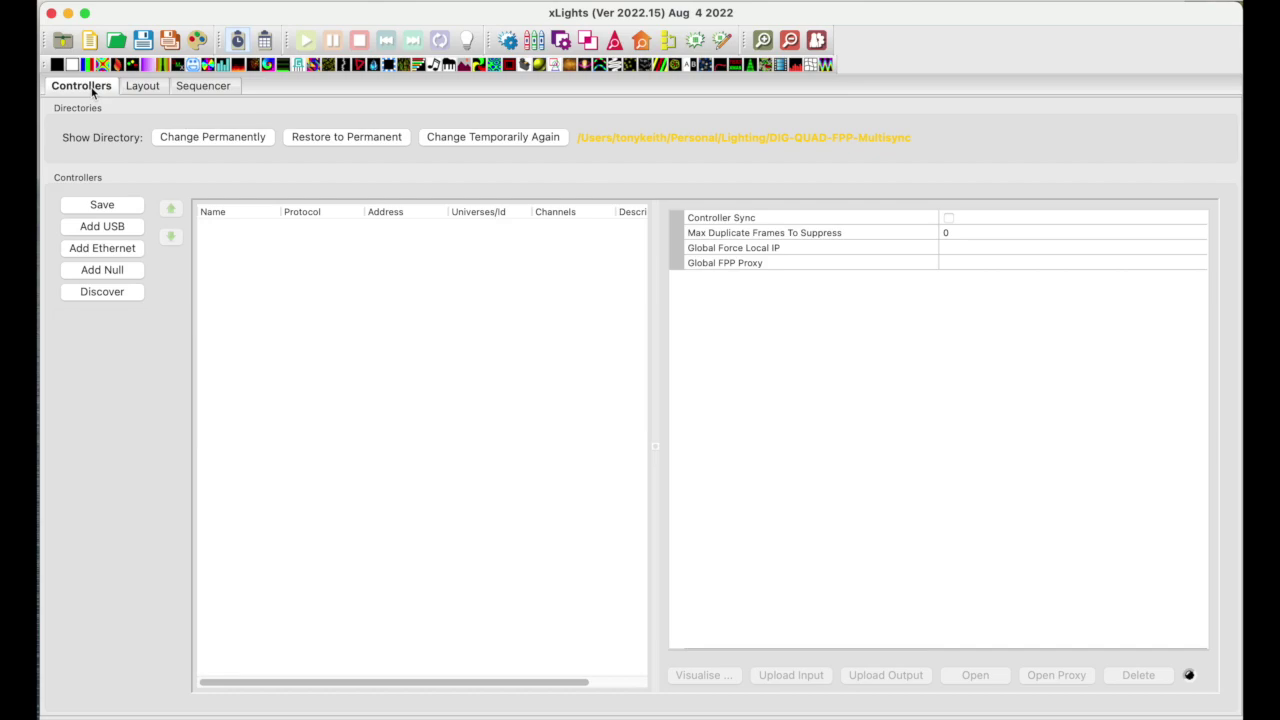
Discover controllers and accept updating the ESPixelStick's IP to 192.168.100.247.
{"action": "left_click", "coordinate": [93, 296]}
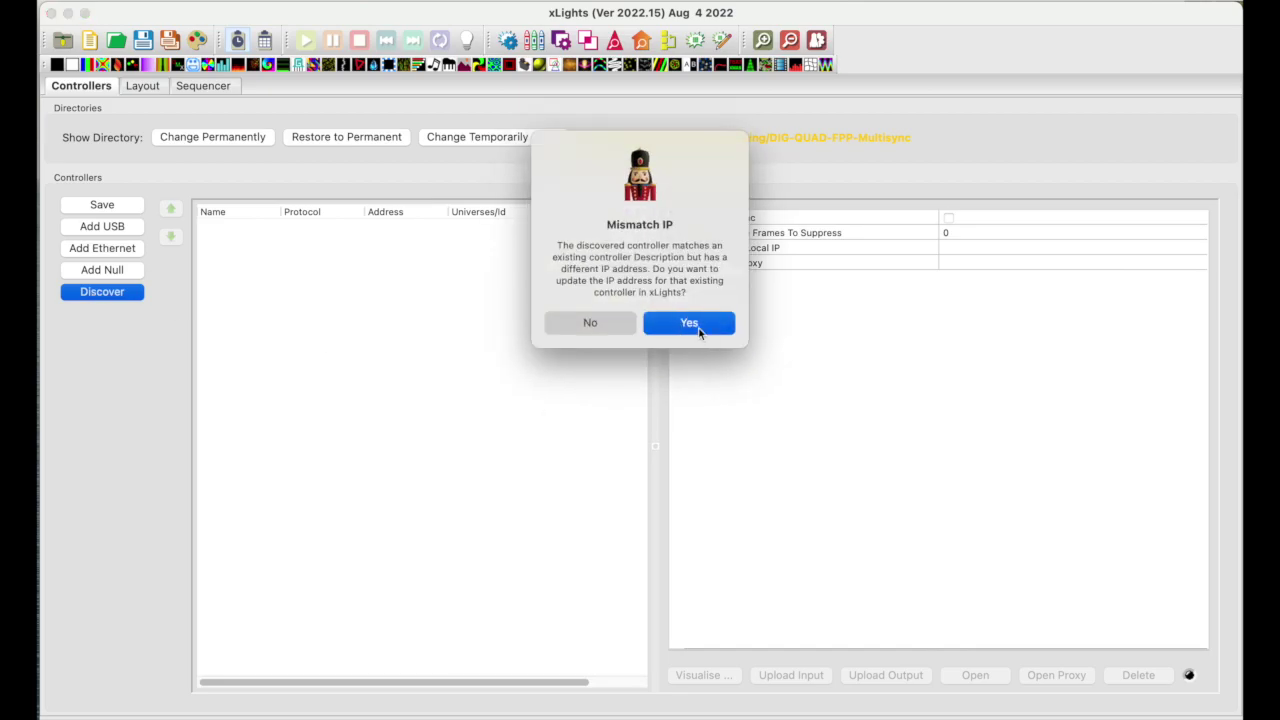
{"action": "left_click", "coordinate": [689, 323]}
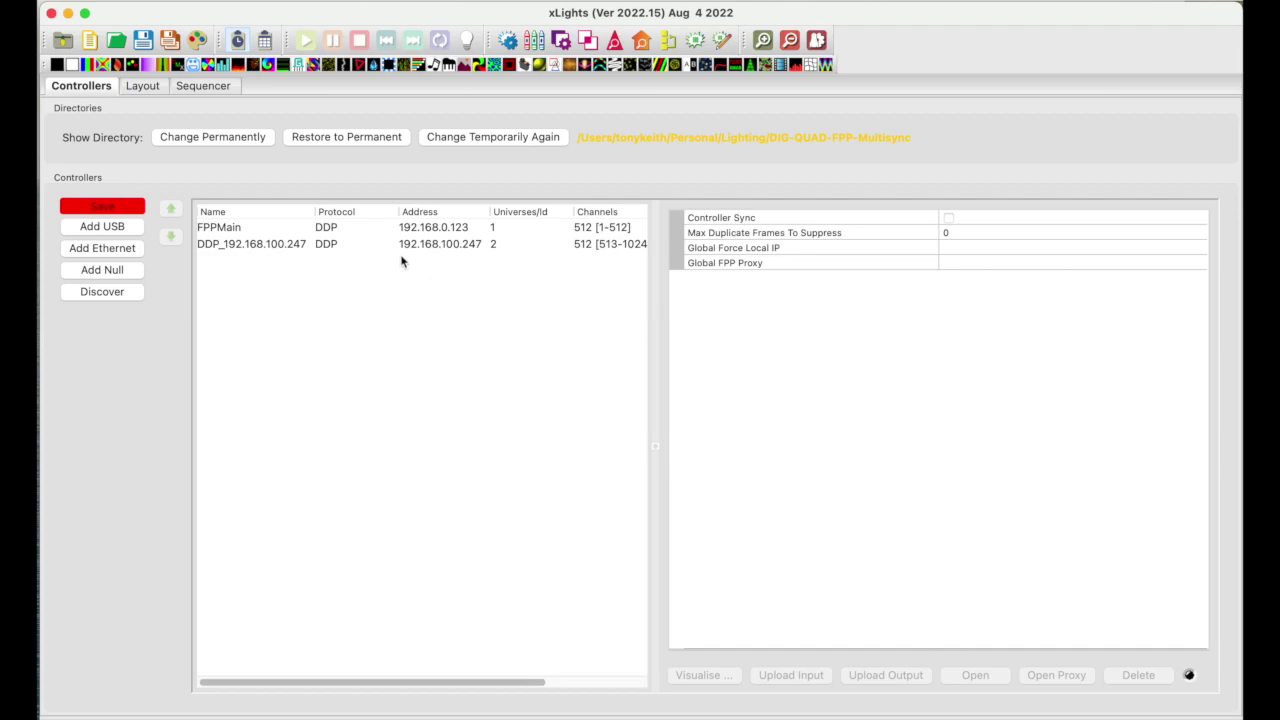
{"action": "left_click", "coordinate": [450, 226]}
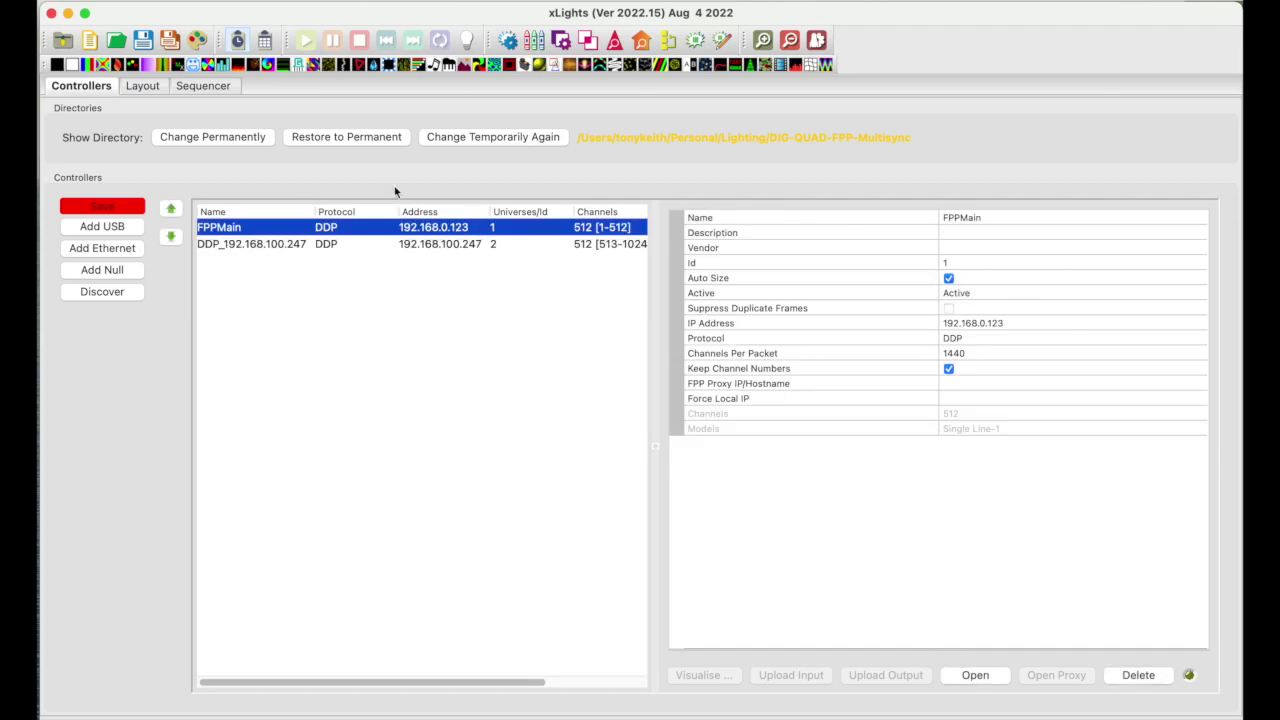
Delete the FPPMain controller from the controller list.
{"action": "right_click", "coordinate": [315, 230]}
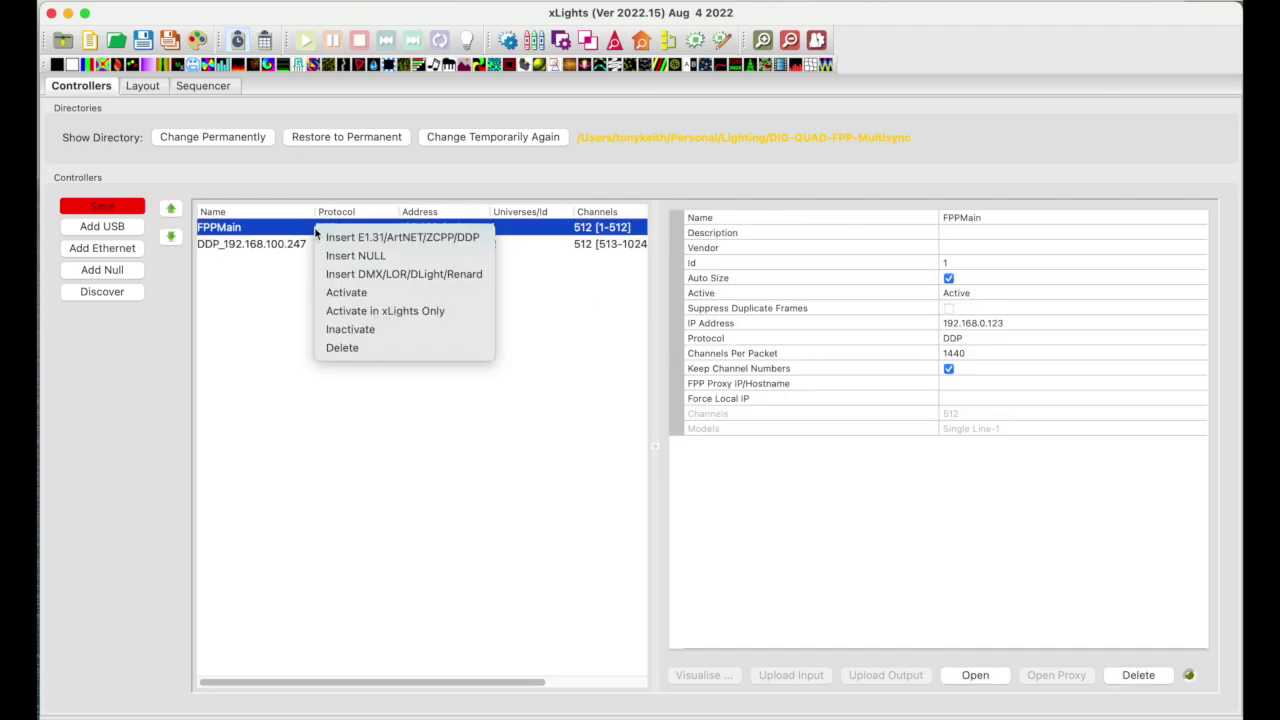
{"action": "left_click", "coordinate": [341, 348]}
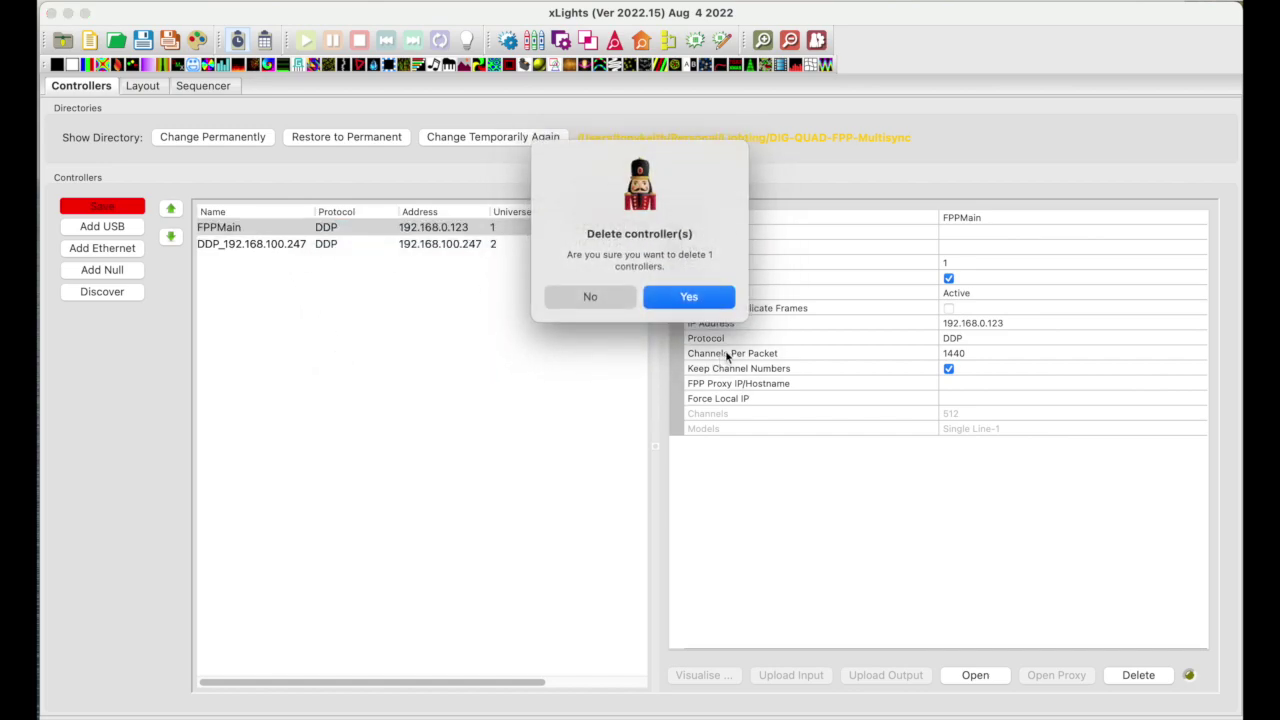
{"action": "left_click", "coordinate": [677, 302]}
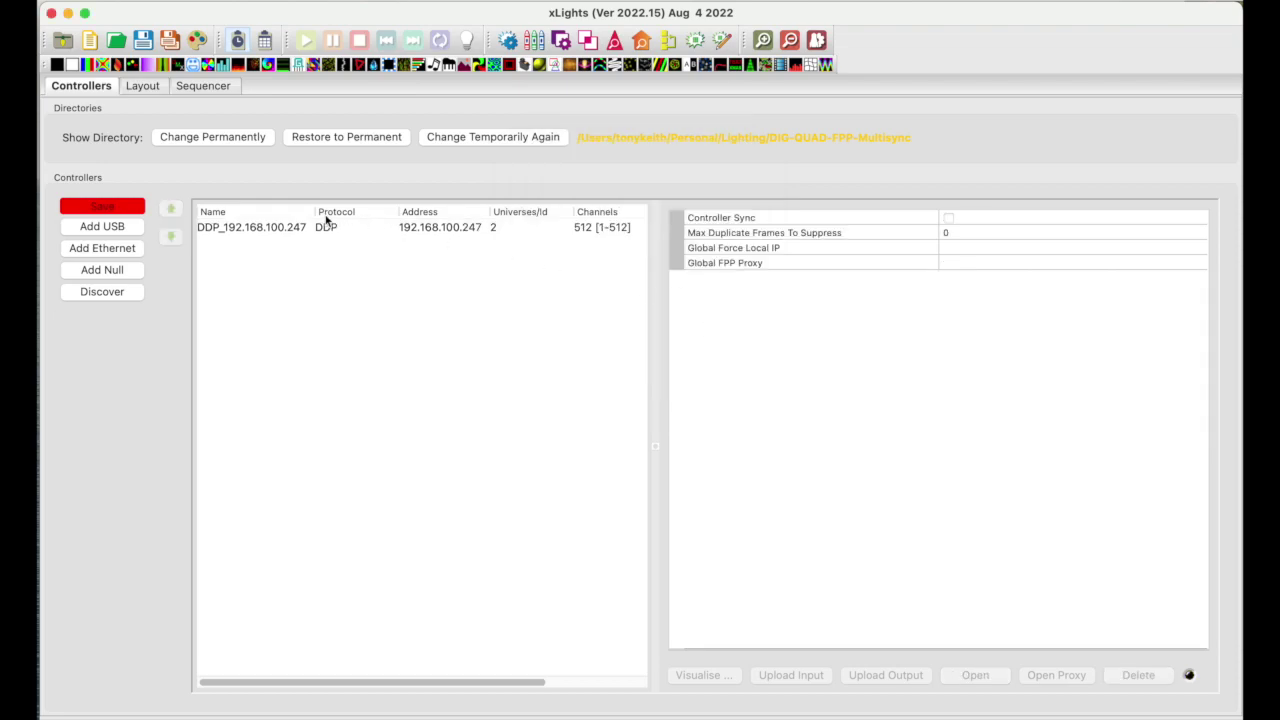
{"action": "left_click", "coordinate": [454, 232]}
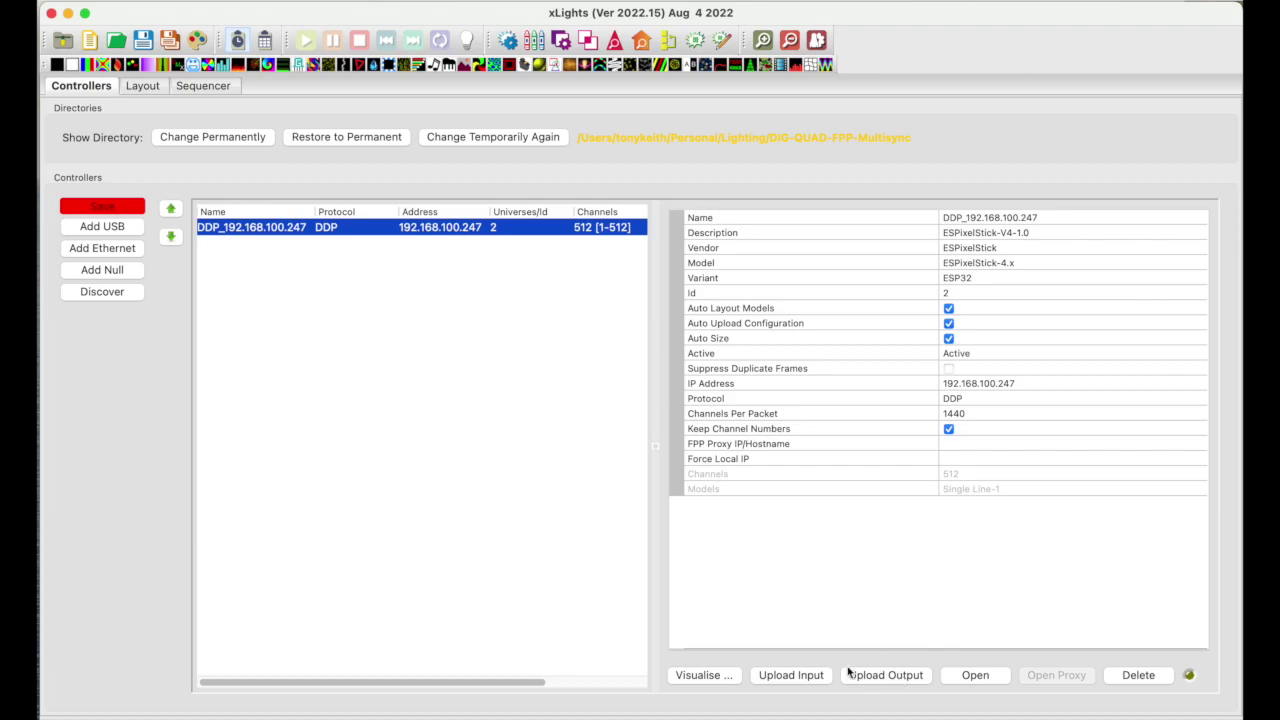
In the Visualise view, place Single Line-1 through Single Line-4 on Pixel Ports 1–4.
{"action": "left_click", "coordinate": [703, 675]}
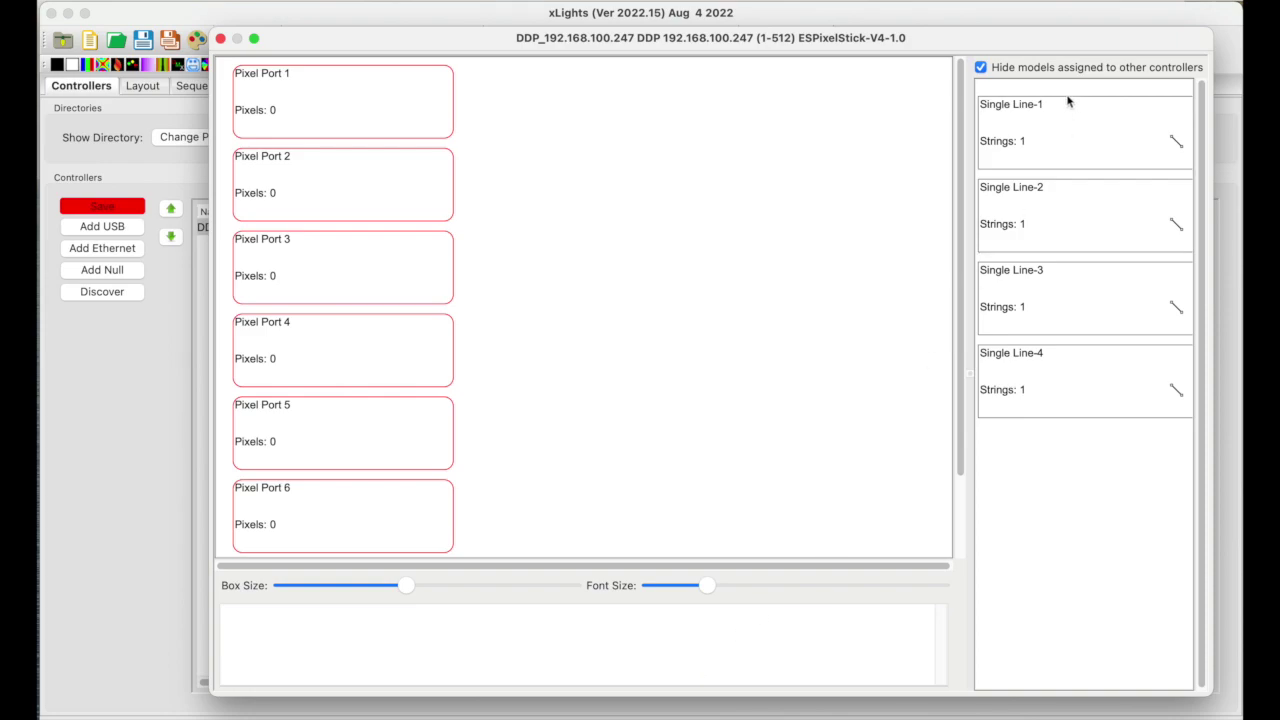
{"action": "left_click_drag", "start_coordinate": [1038, 118], "coordinate": [440, 80]}
{"action": "left_click_drag", "start_coordinate": [1073, 135], "coordinate": [460, 183]}
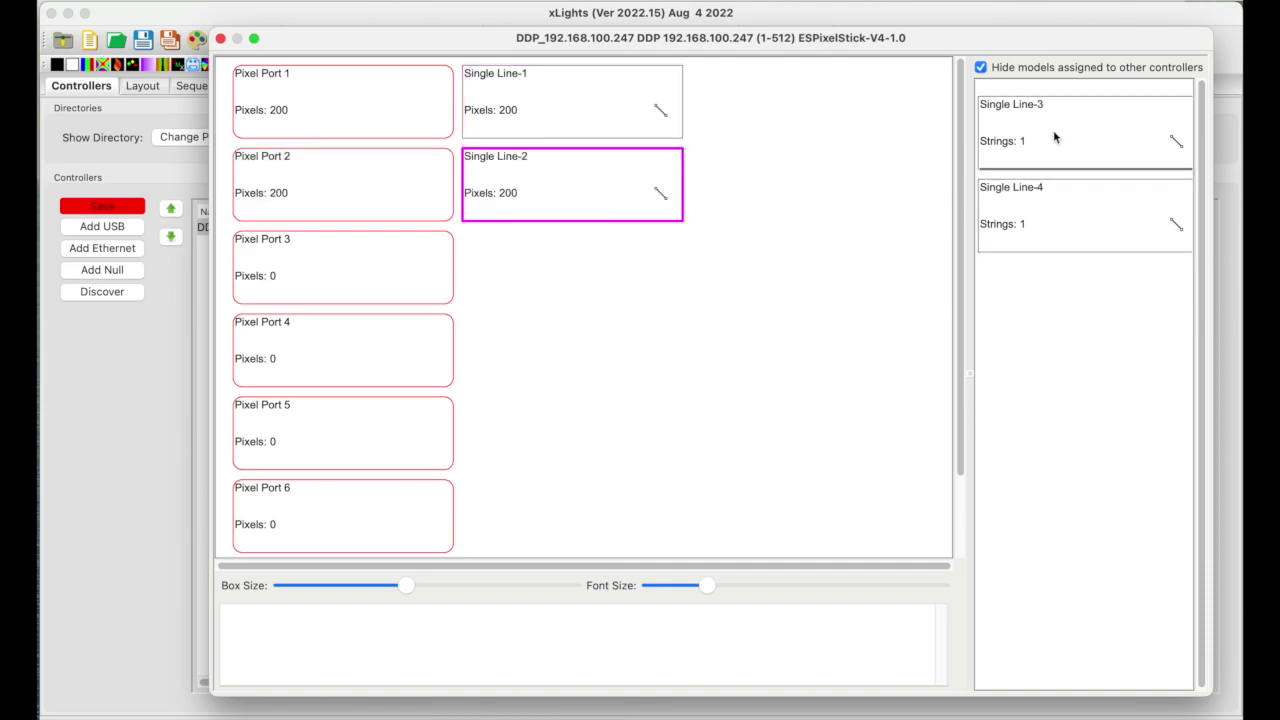
{"action": "left_click_drag", "start_coordinate": [1053, 130], "coordinate": [453, 268]}
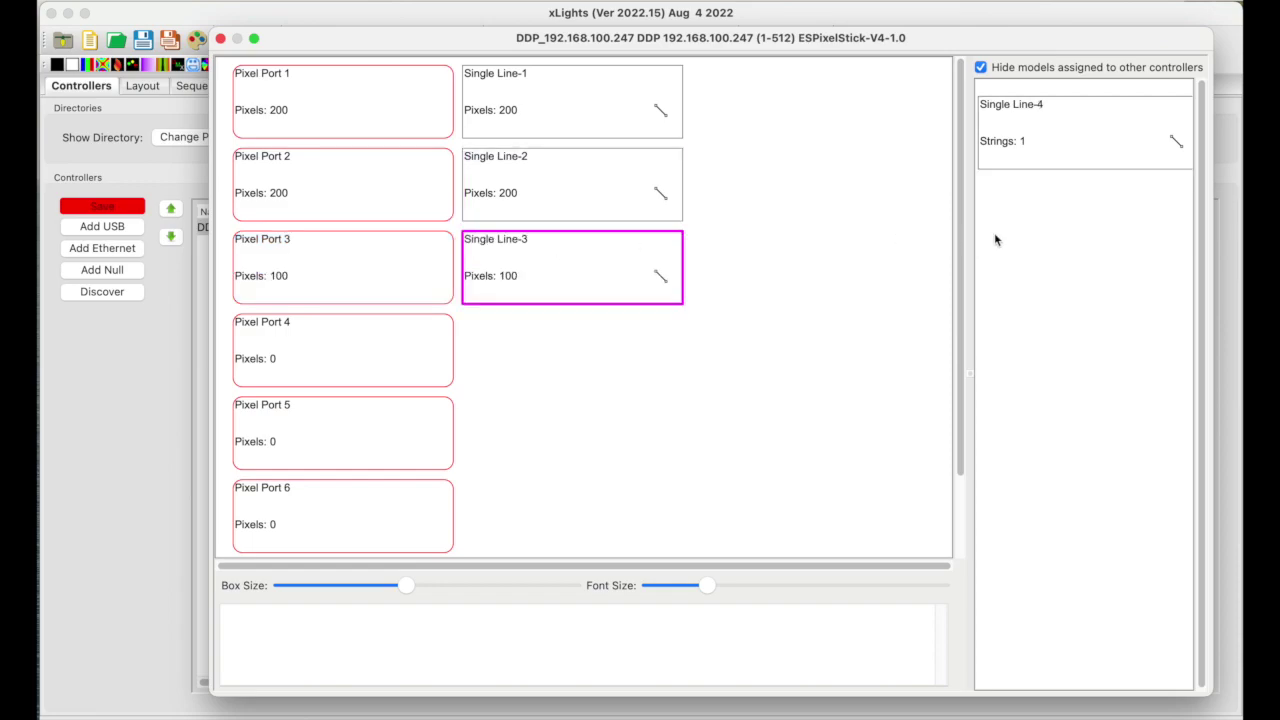
{"action": "left_click_drag", "start_coordinate": [1045, 147], "coordinate": [463, 347]}
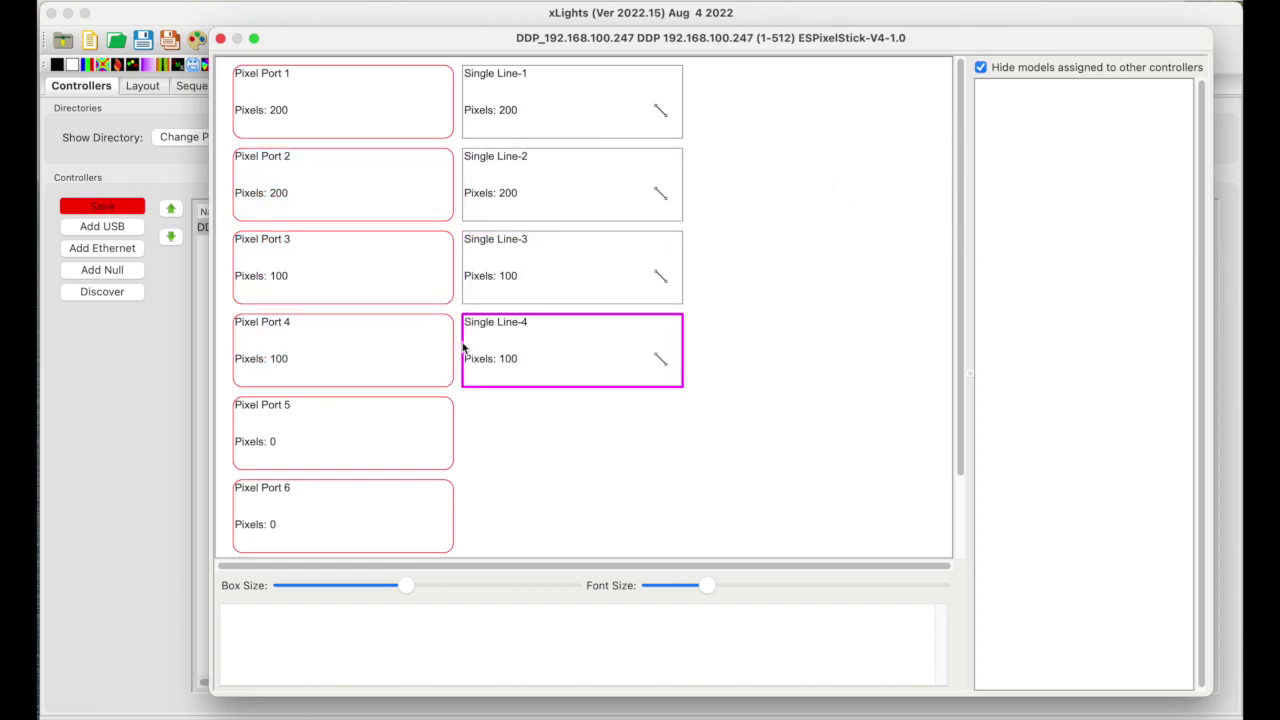
{"action": "left_click", "coordinate": [220, 38]}
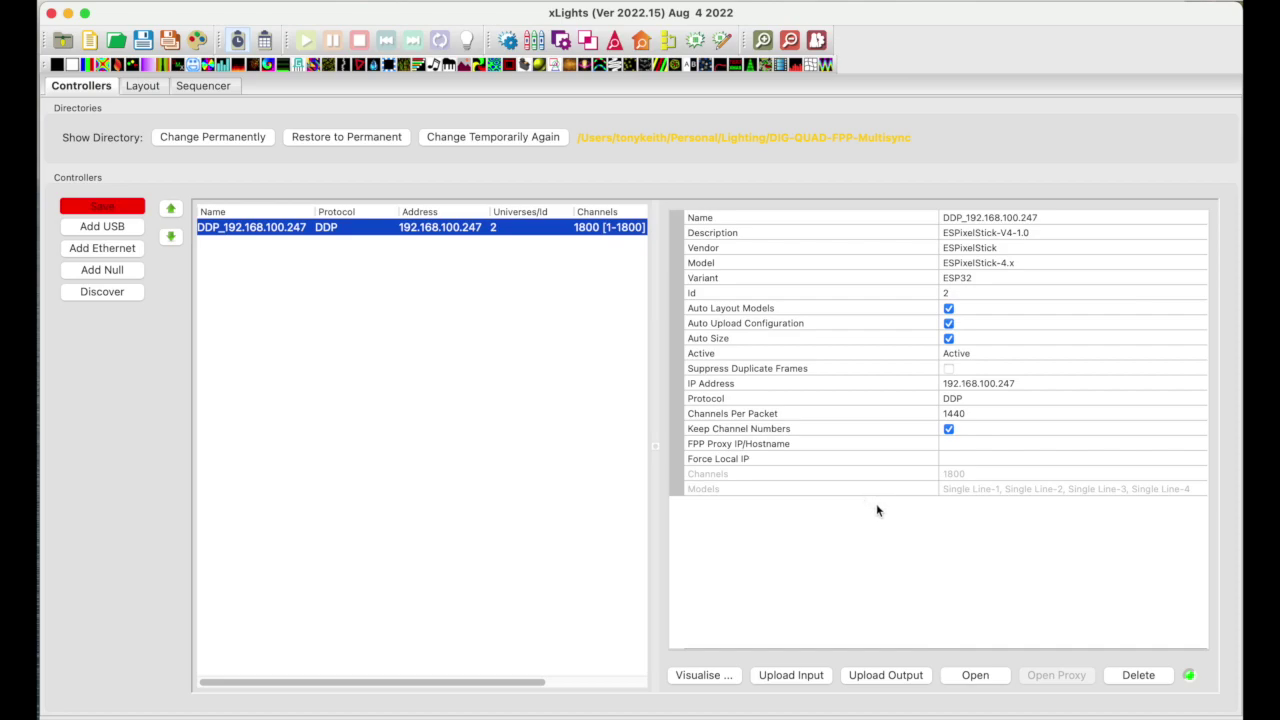
Upload the channel 1–1800 port configuration to the ESPixelStick at 192.168.100.247 and save.
{"action": "left_click", "coordinate": [881, 678]}
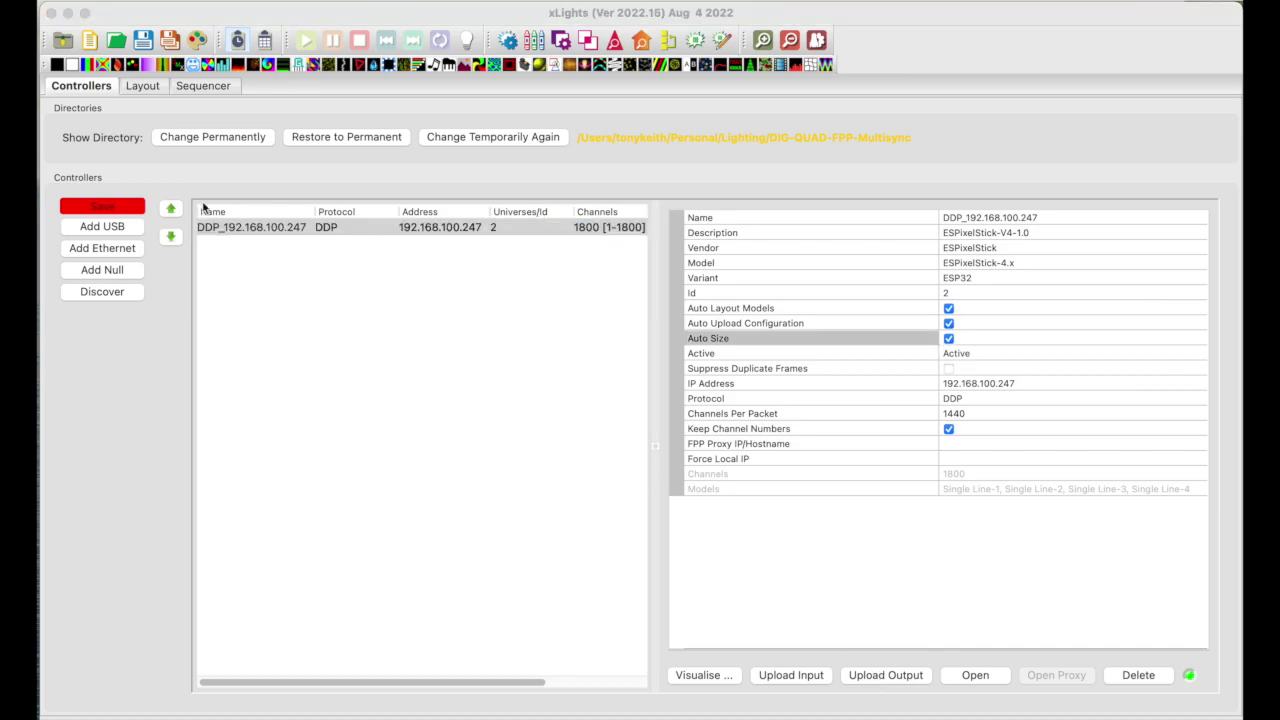
{"action": "left_click", "coordinate": [120, 207]}
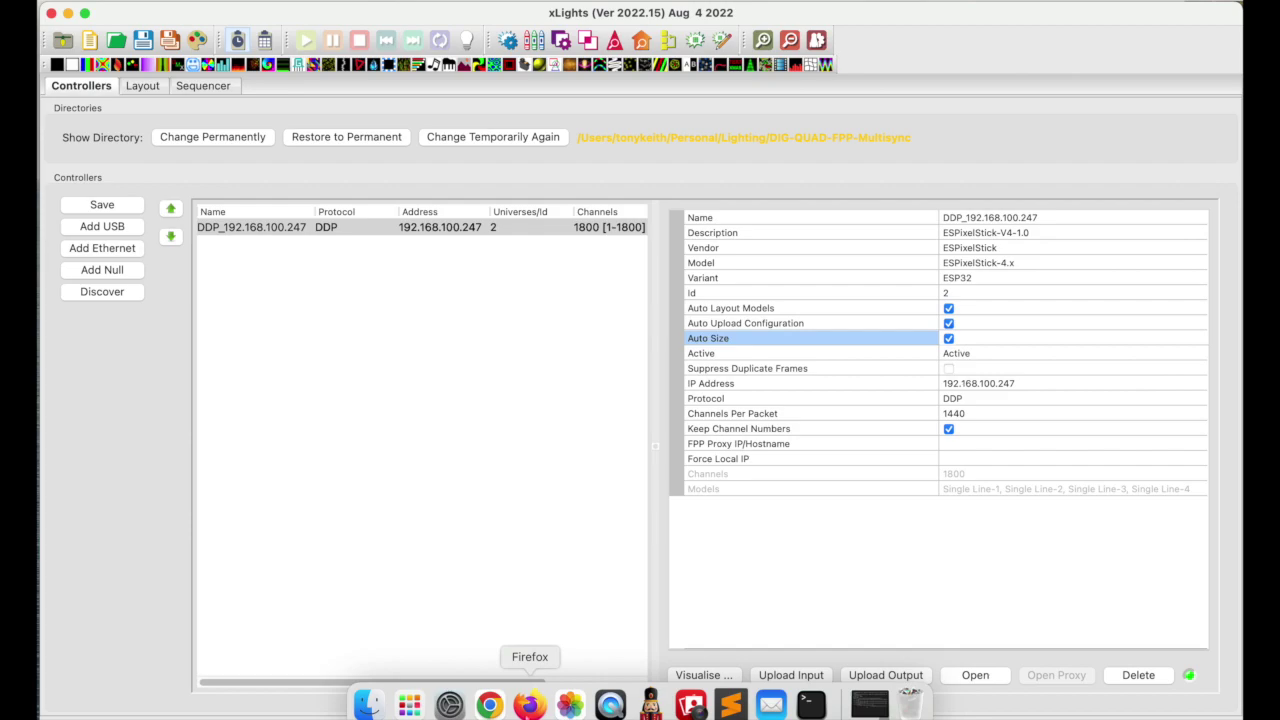
{"action": "left_click", "coordinate": [529, 706]}
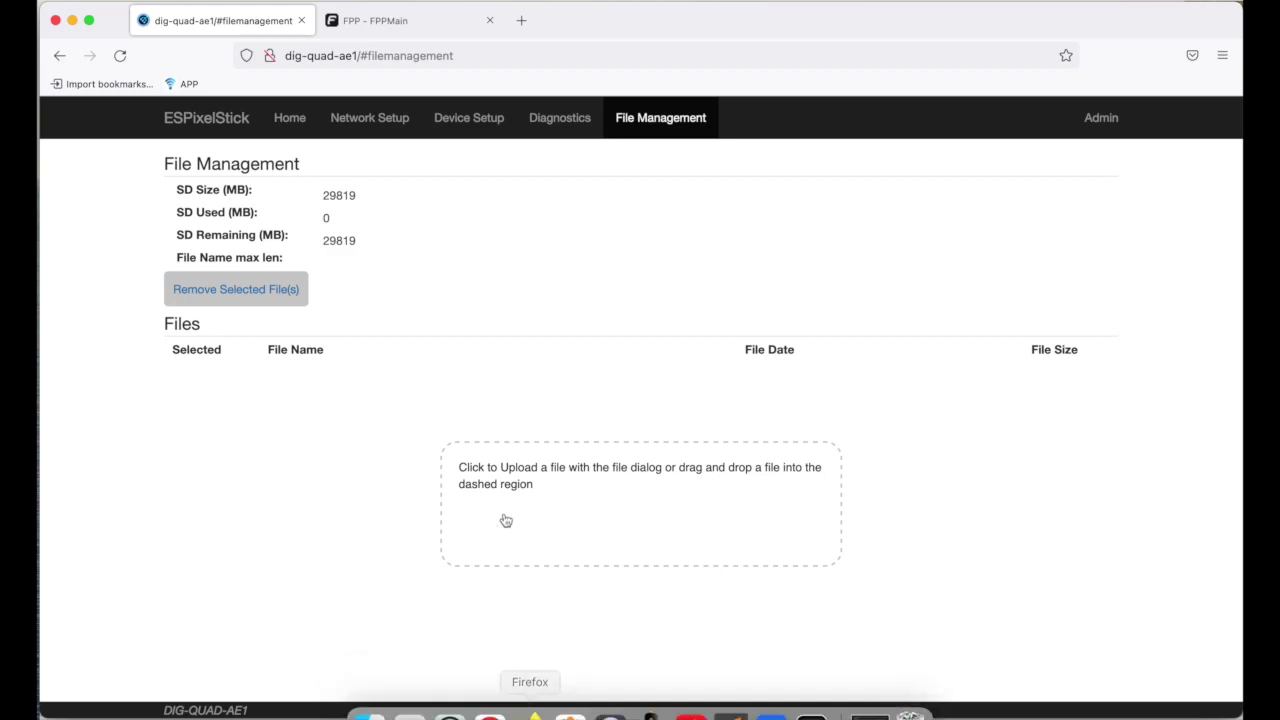
{"action": "left_click", "coordinate": [470, 126]}
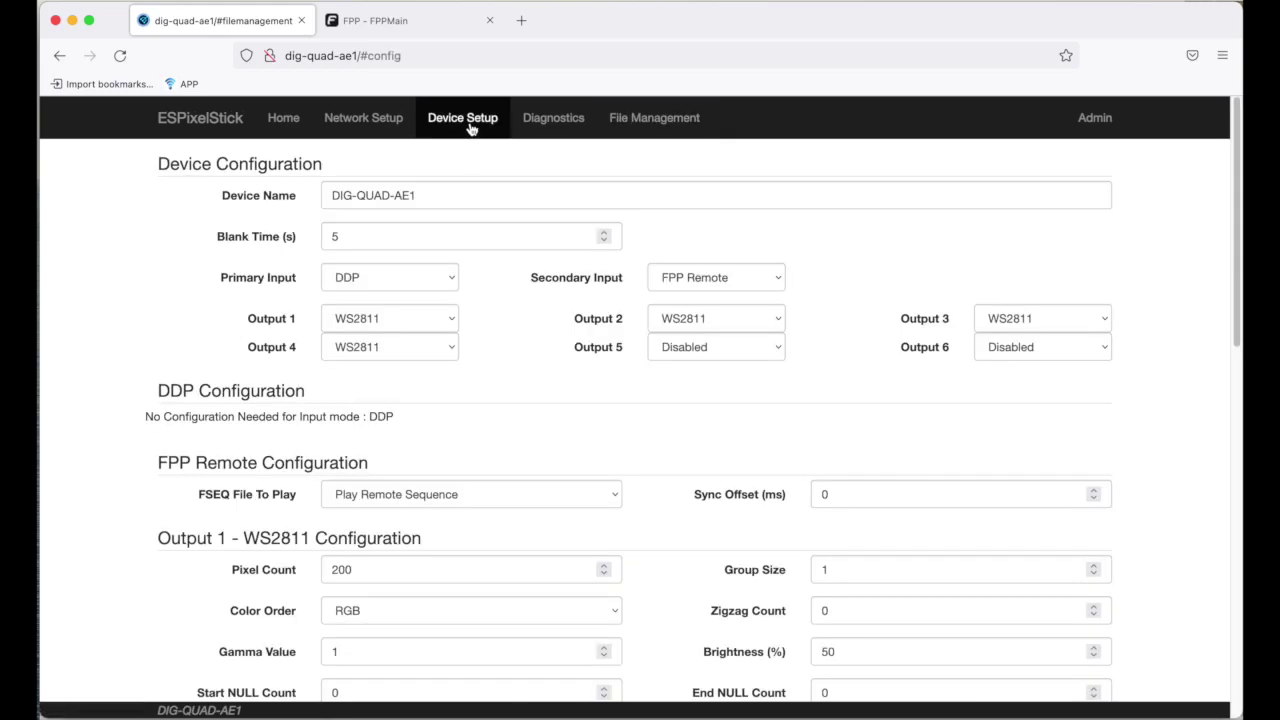
{"action": "scroll", "coordinate": [526, 423], "scroll_direction": "down", "scroll_amount": 3}
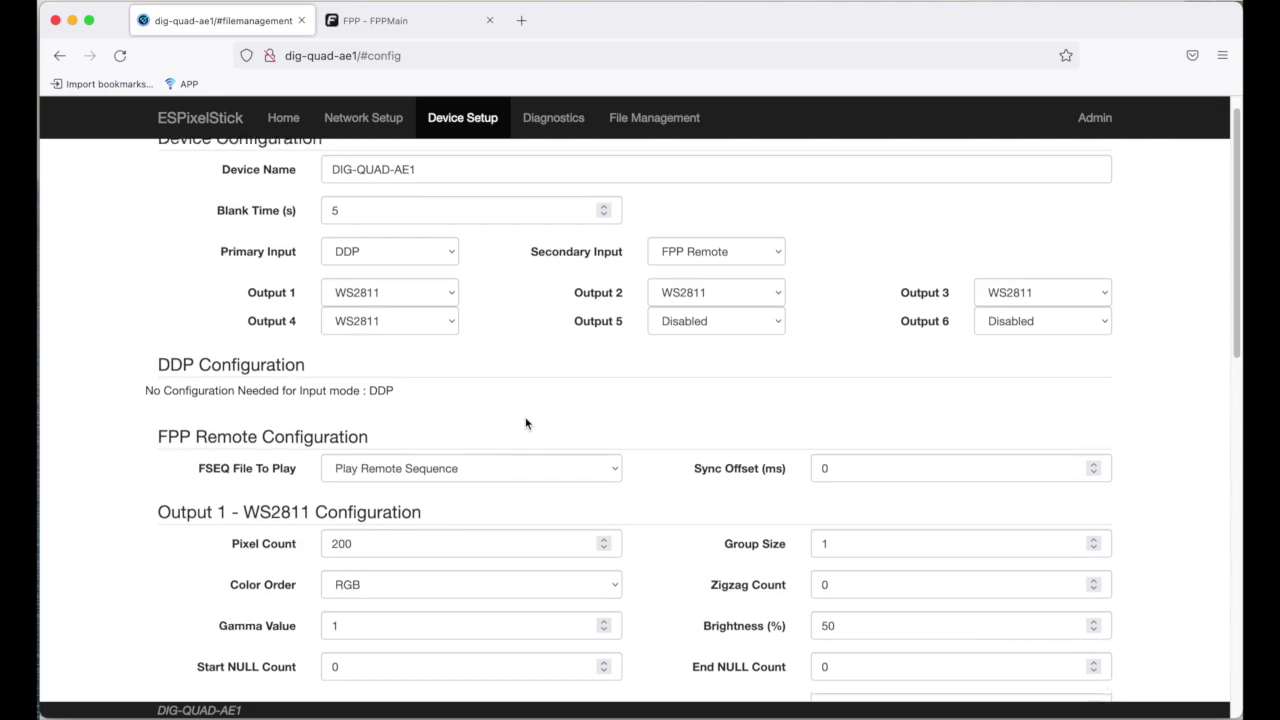
{"action": "scroll", "coordinate": [526, 423], "scroll_direction": "down", "scroll_amount": 3}
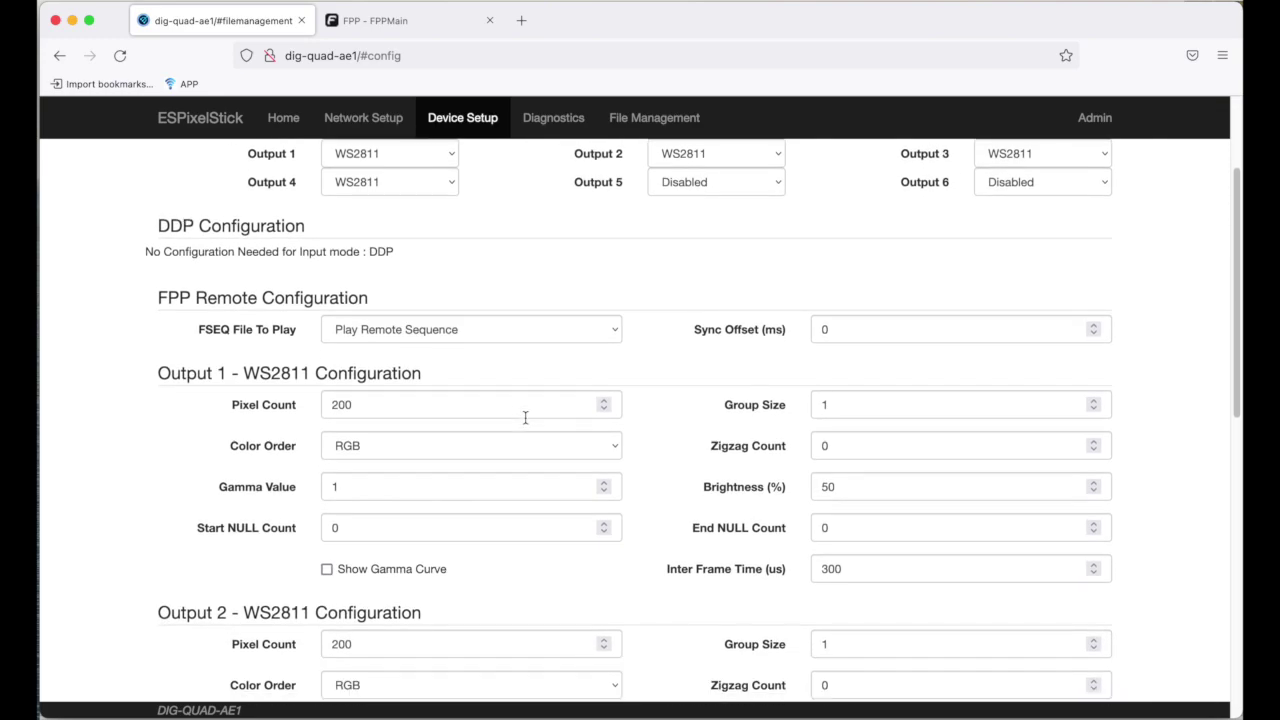
{"action": "scroll", "coordinate": [525, 418], "scroll_direction": "down", "scroll_amount": 2}
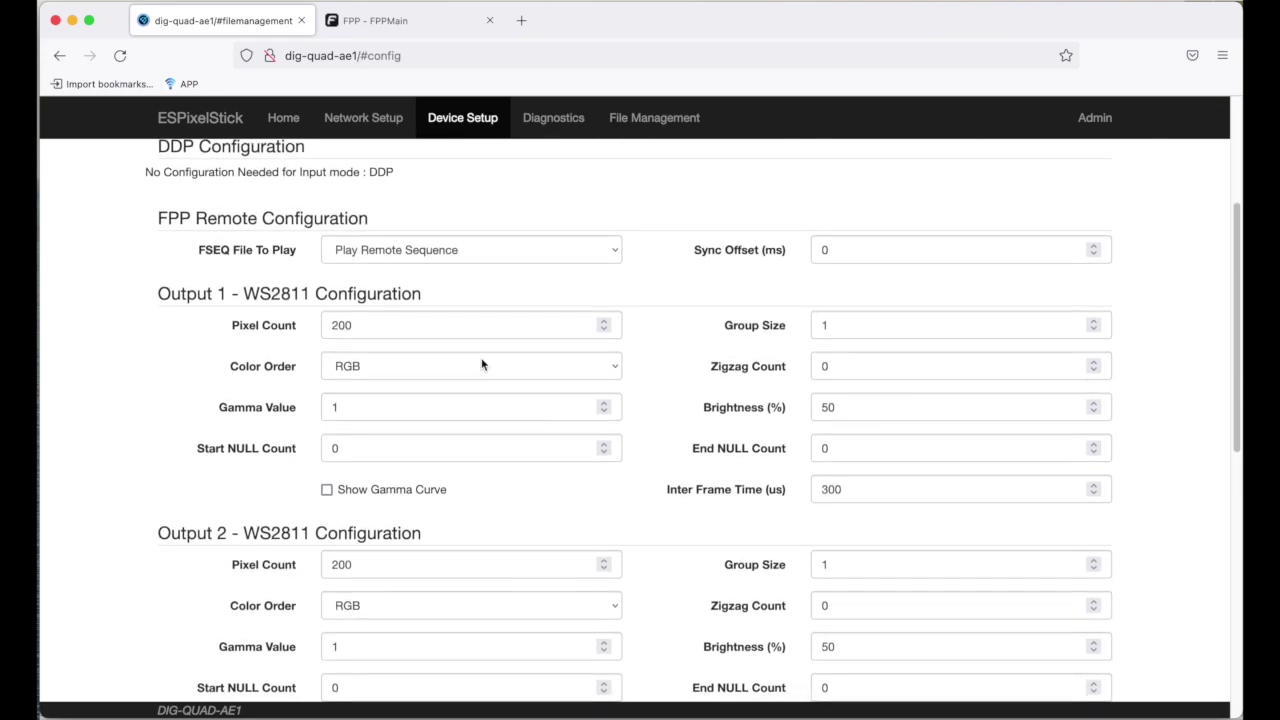
{"action": "scroll", "coordinate": [435, 443], "scroll_direction": "down", "scroll_amount": 4}
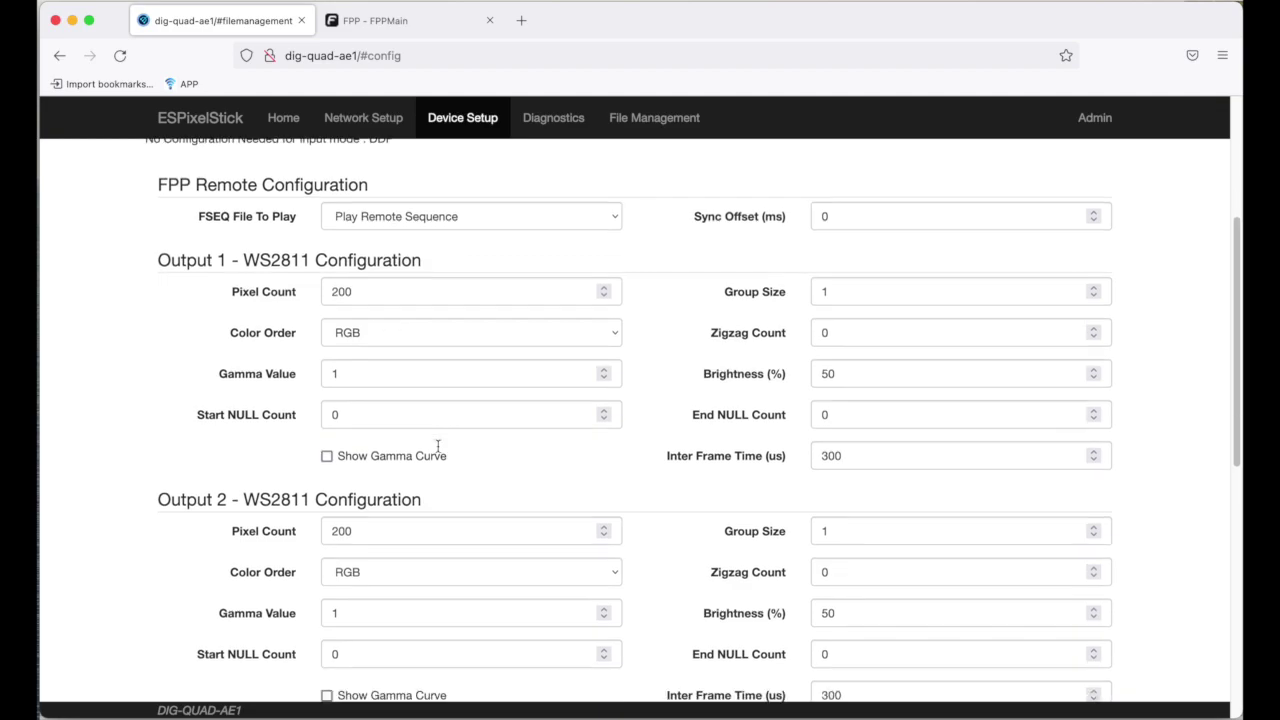
{"action": "scroll", "coordinate": [417, 462], "scroll_direction": "down", "scroll_amount": 7}
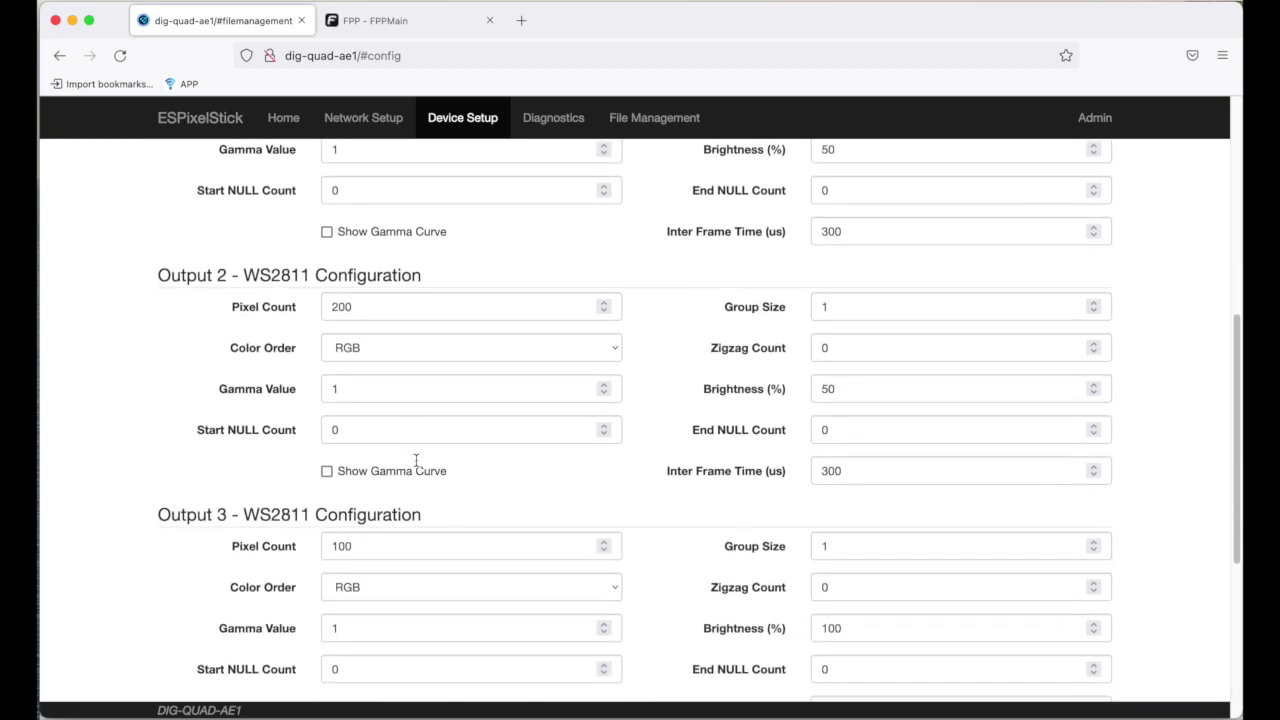
{"action": "scroll", "coordinate": [416, 460], "scroll_direction": "down", "scroll_amount": 8}
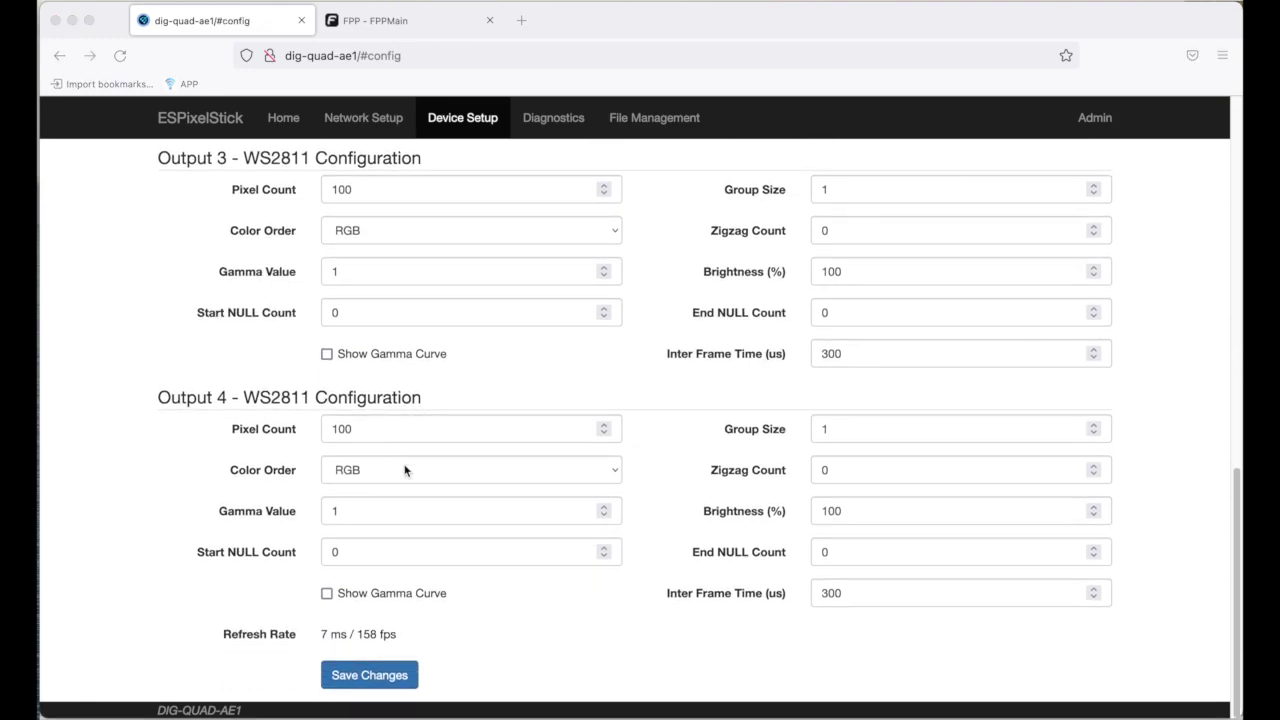
{"action": "mouse_move", "coordinate": [566, 705]}
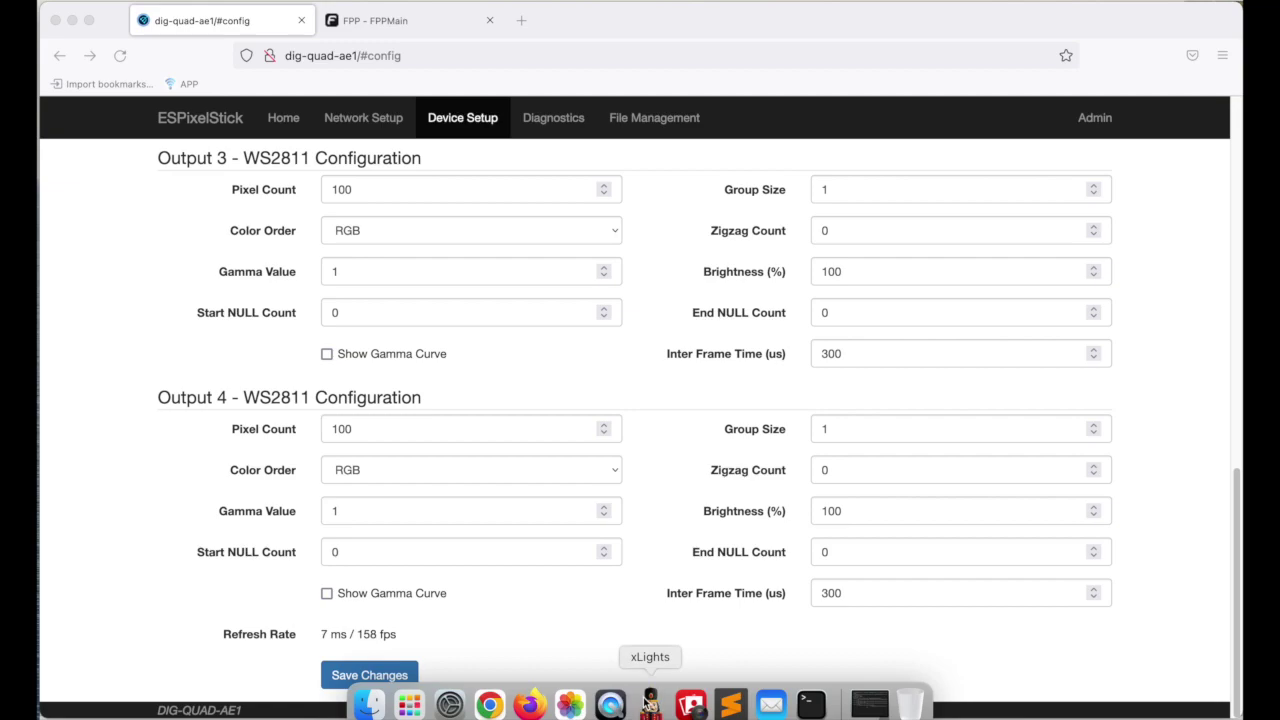
{"action": "left_click", "coordinate": [650, 705]}
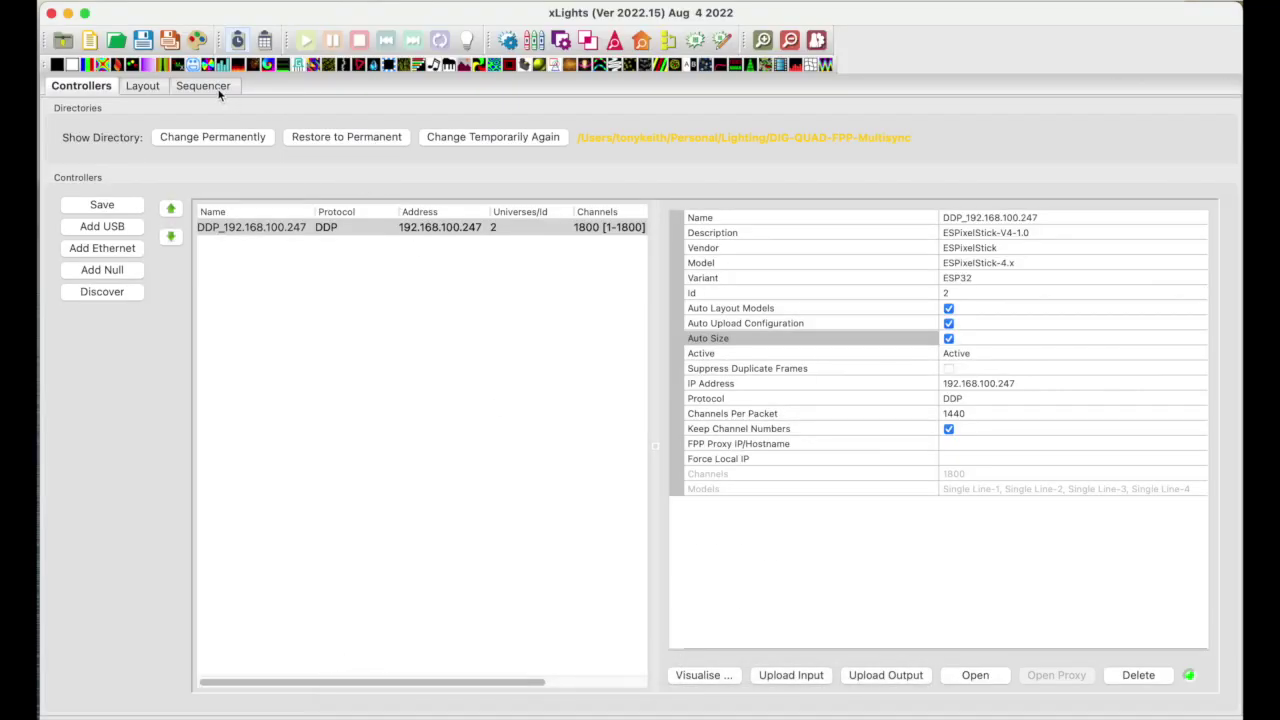
Show the Sequencer with the demo effects on Single Line-1 through Single Line-4.
{"action": "left_click", "coordinate": [210, 87]}
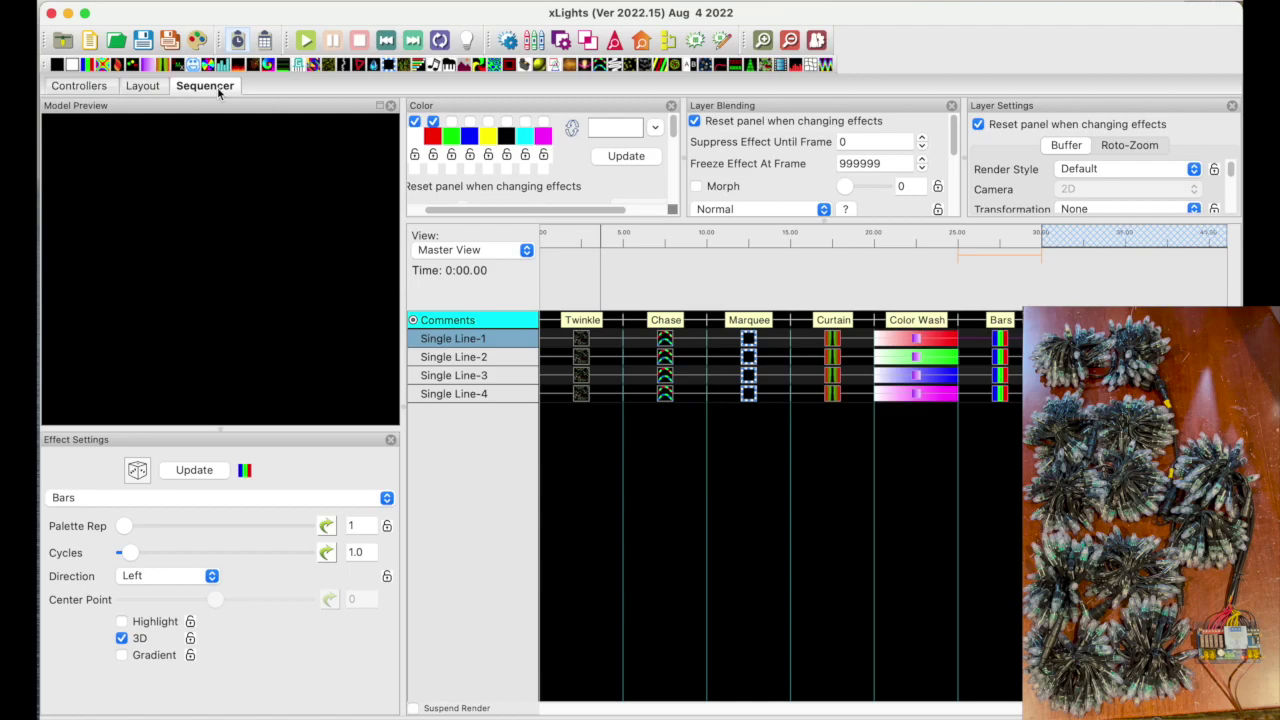
With Output to Lights on, play Twinkle, Chase, Marquee, Curtain, Color Wash and Bars, then stop.
{"action": "left_click", "coordinate": [467, 40]}
{"action": "left_click", "coordinate": [583, 345]}
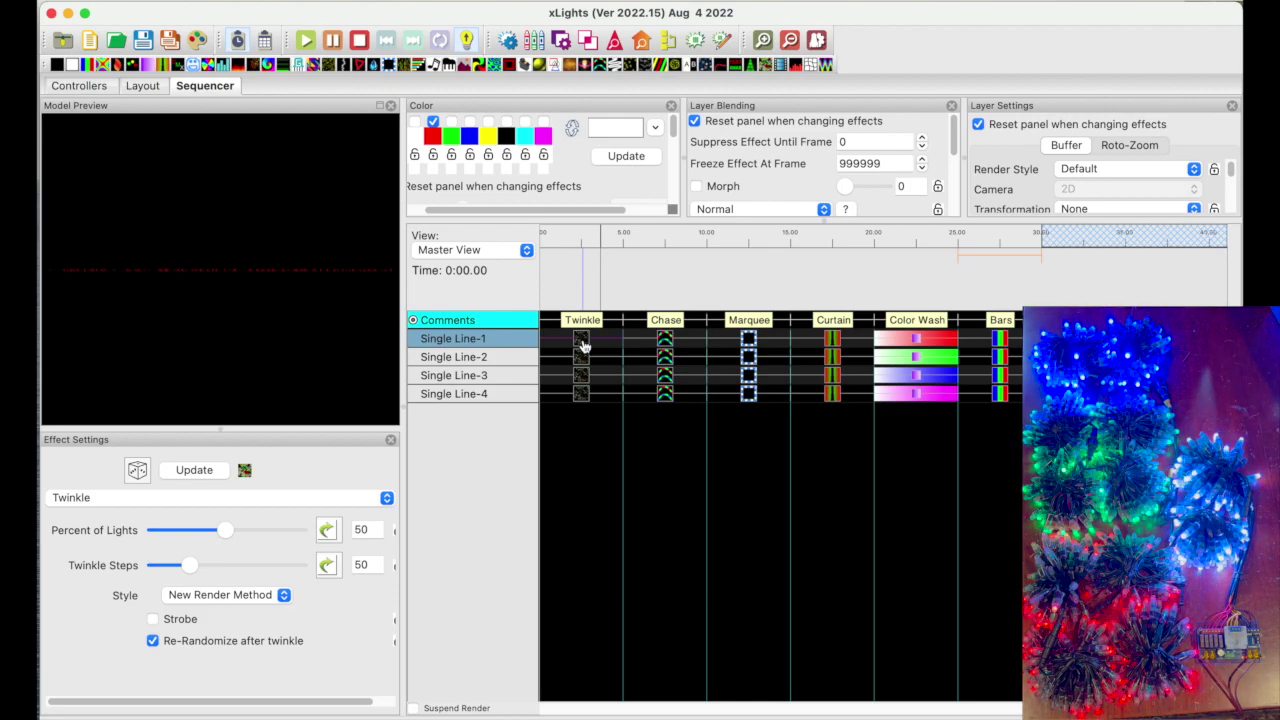
{"action": "left_click", "coordinate": [668, 344]}
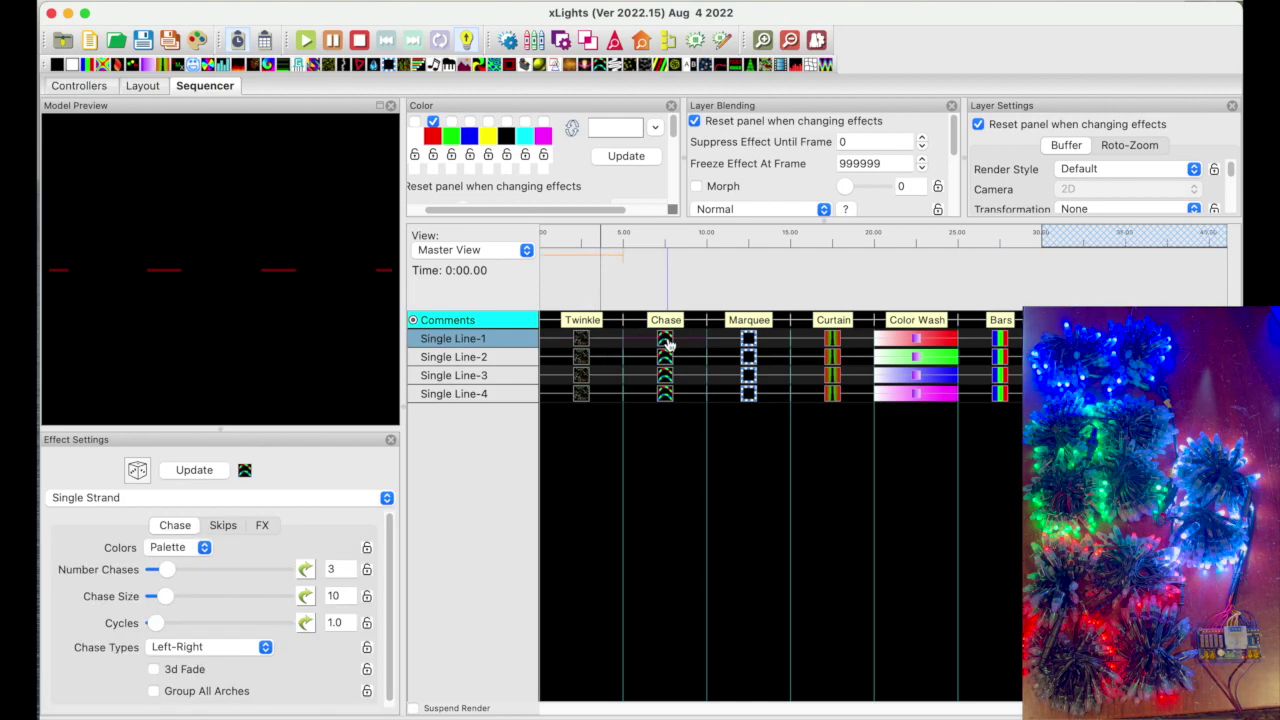
{"action": "left_click", "coordinate": [747, 343]}
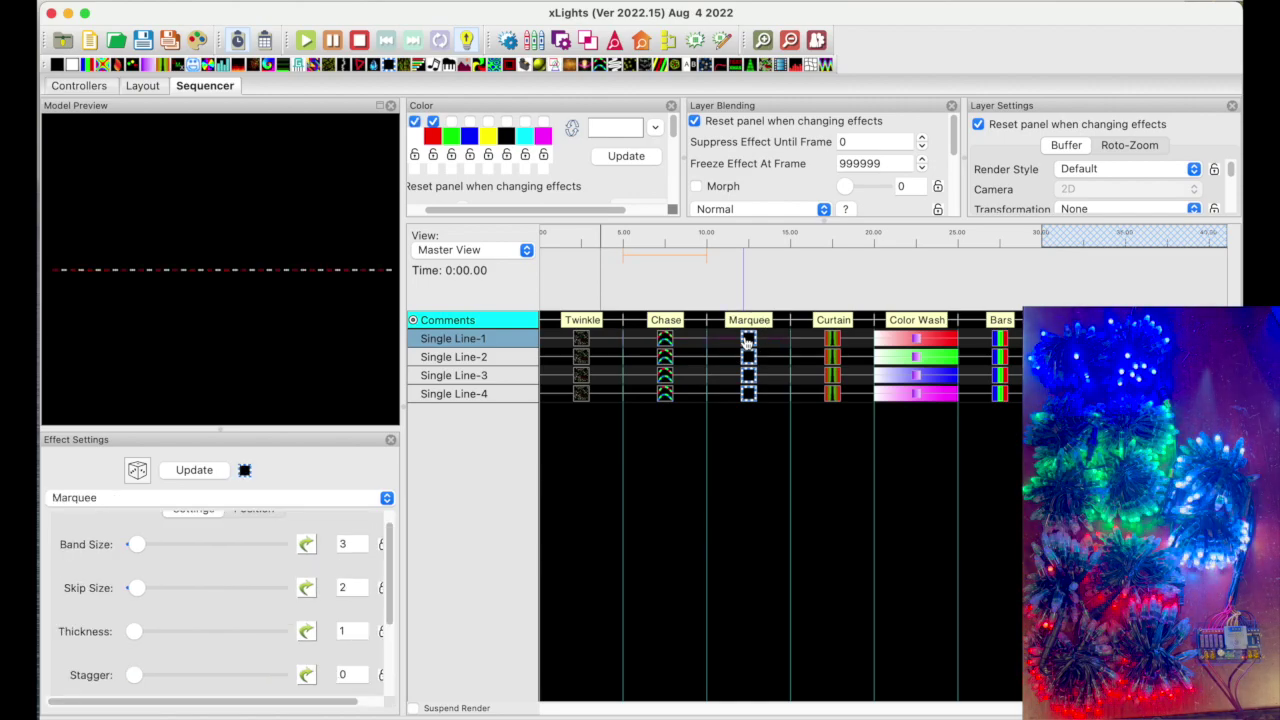
{"action": "left_click", "coordinate": [829, 346]}
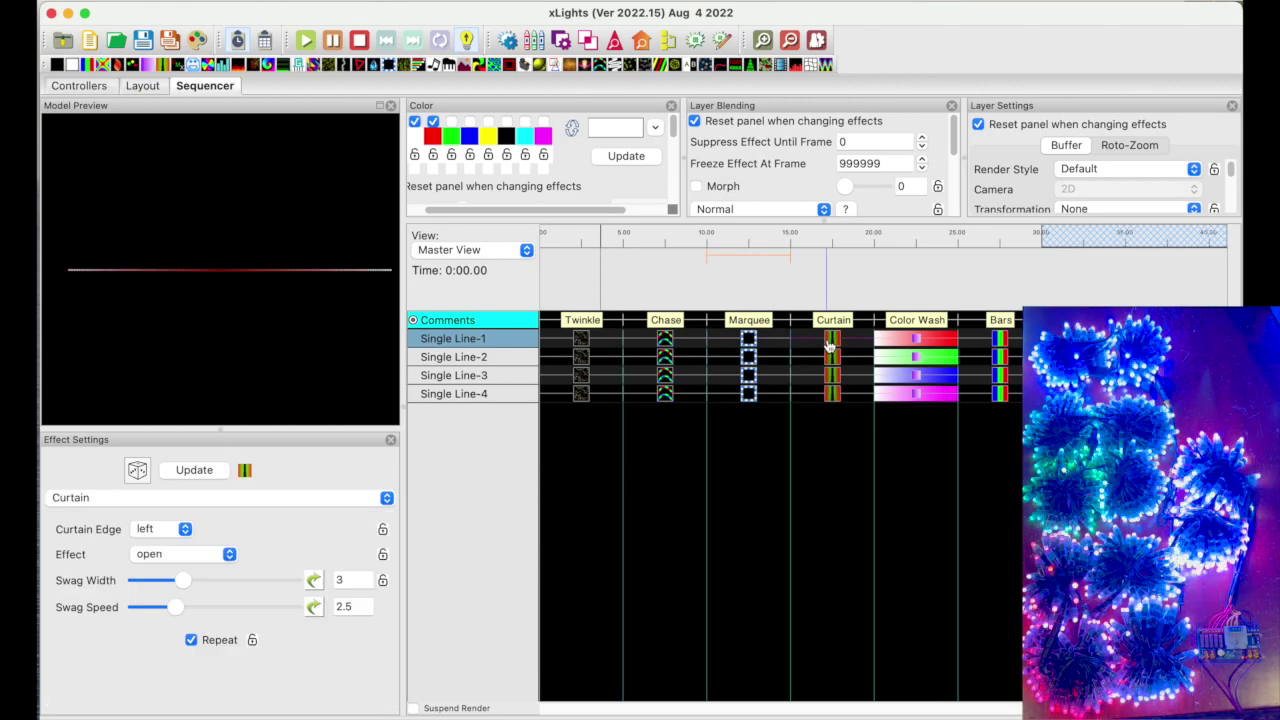
{"action": "left_click", "coordinate": [913, 341]}
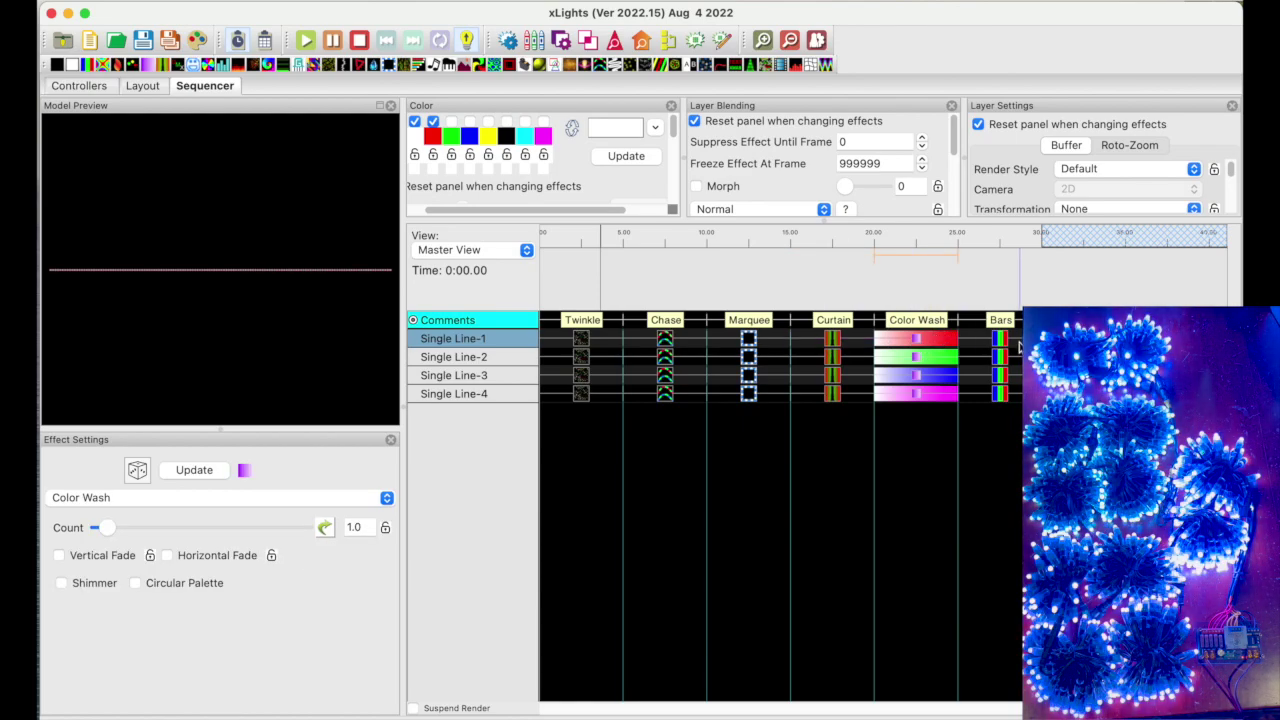
{"action": "left_click", "coordinate": [1004, 346]}
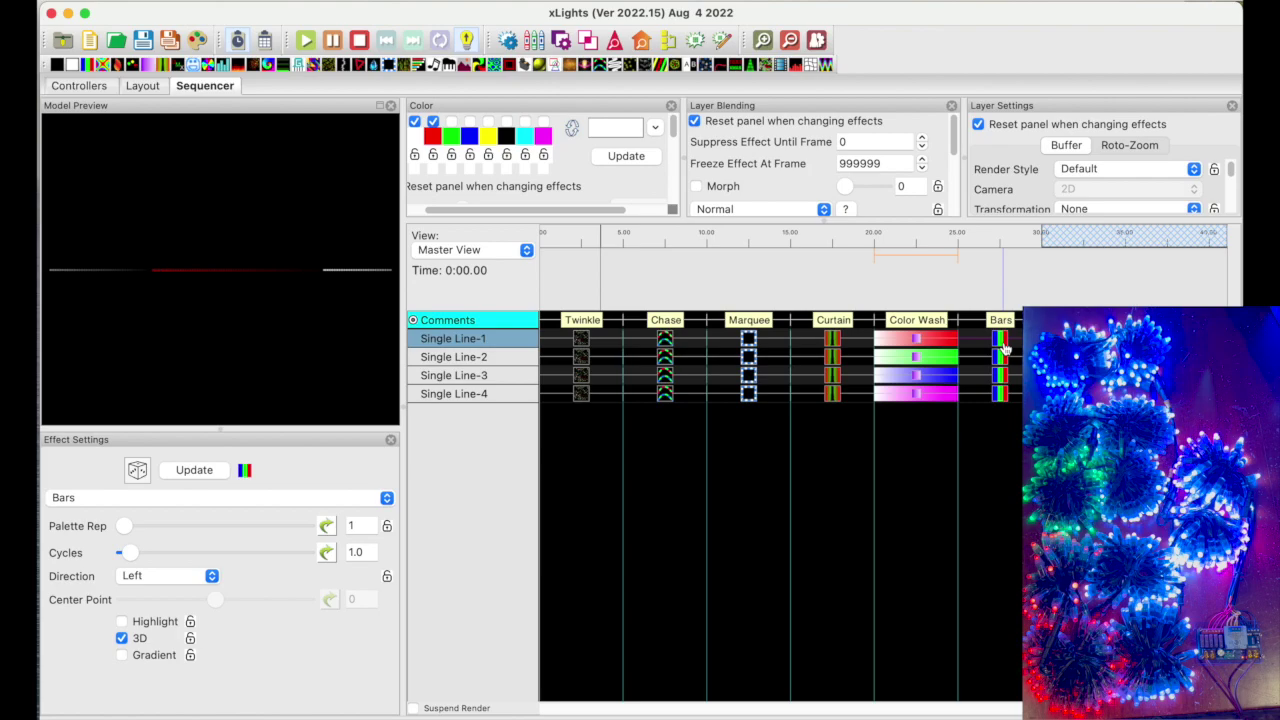
{"action": "left_click", "coordinate": [466, 40]}
{"action": "left_click", "coordinate": [360, 40]}
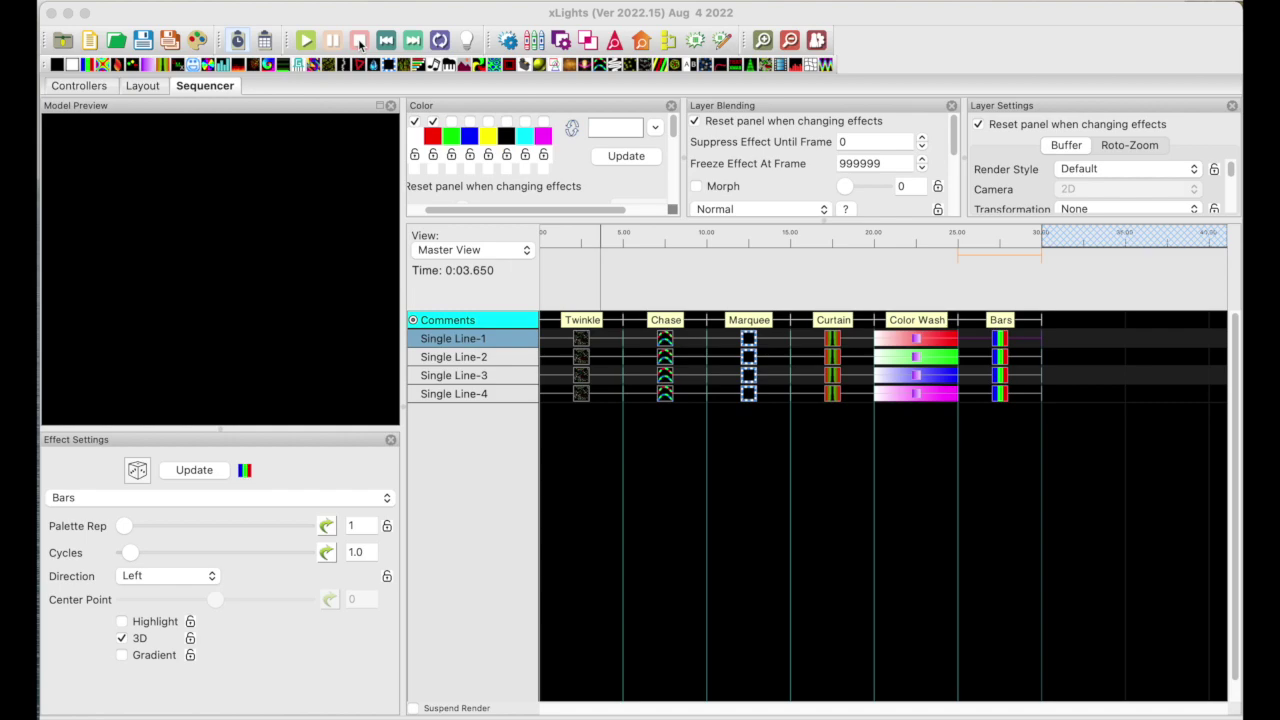
Use Tools > FPP Connect to upload FPP-Multisync-Demo.fseq to DIG-QUAD-AE1 and FPPMain.
{"action": "left_click", "coordinate": [238, 3]}
{"action": "left_click", "coordinate": [238, 3]}
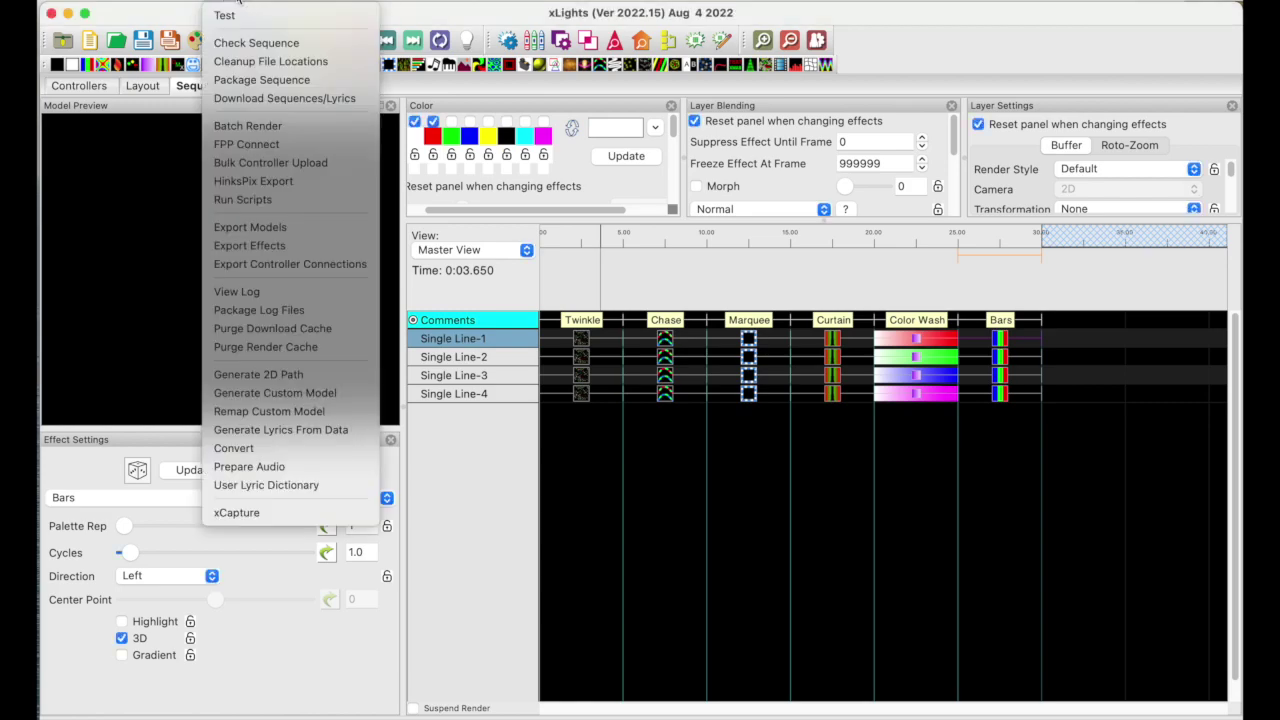
{"action": "left_click", "coordinate": [247, 146]}
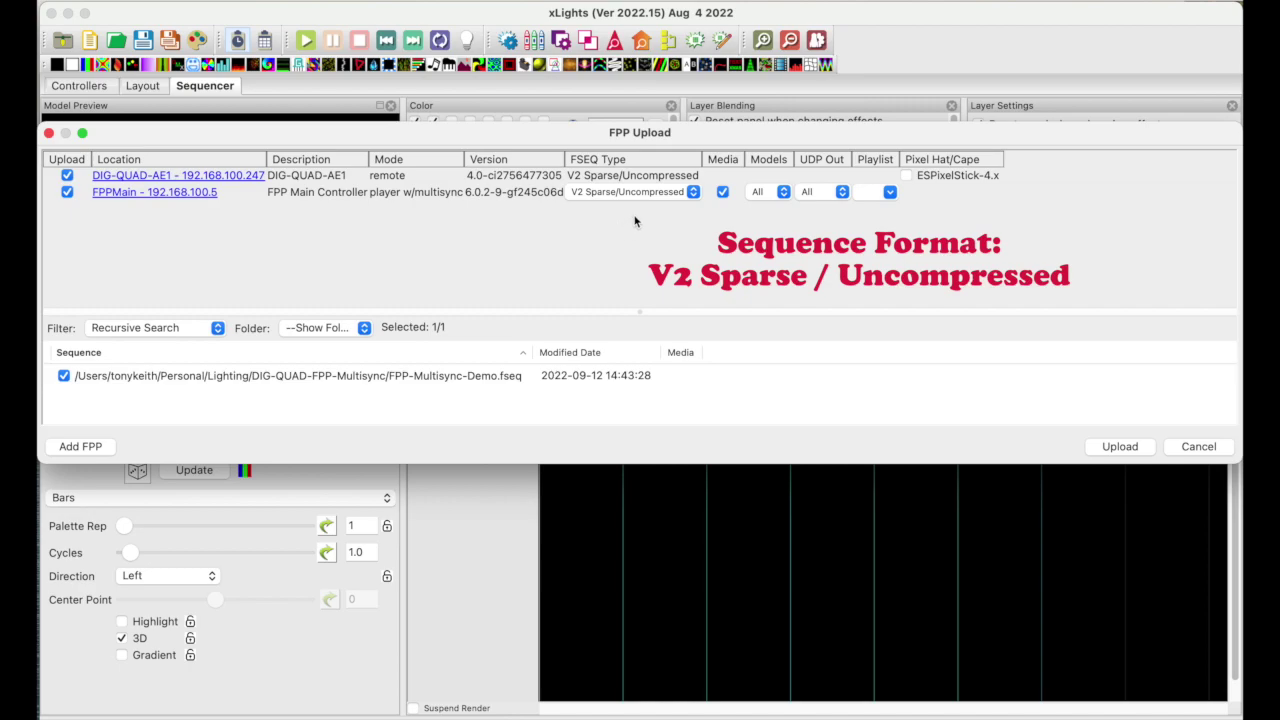
{"action": "left_click", "coordinate": [1118, 447]}
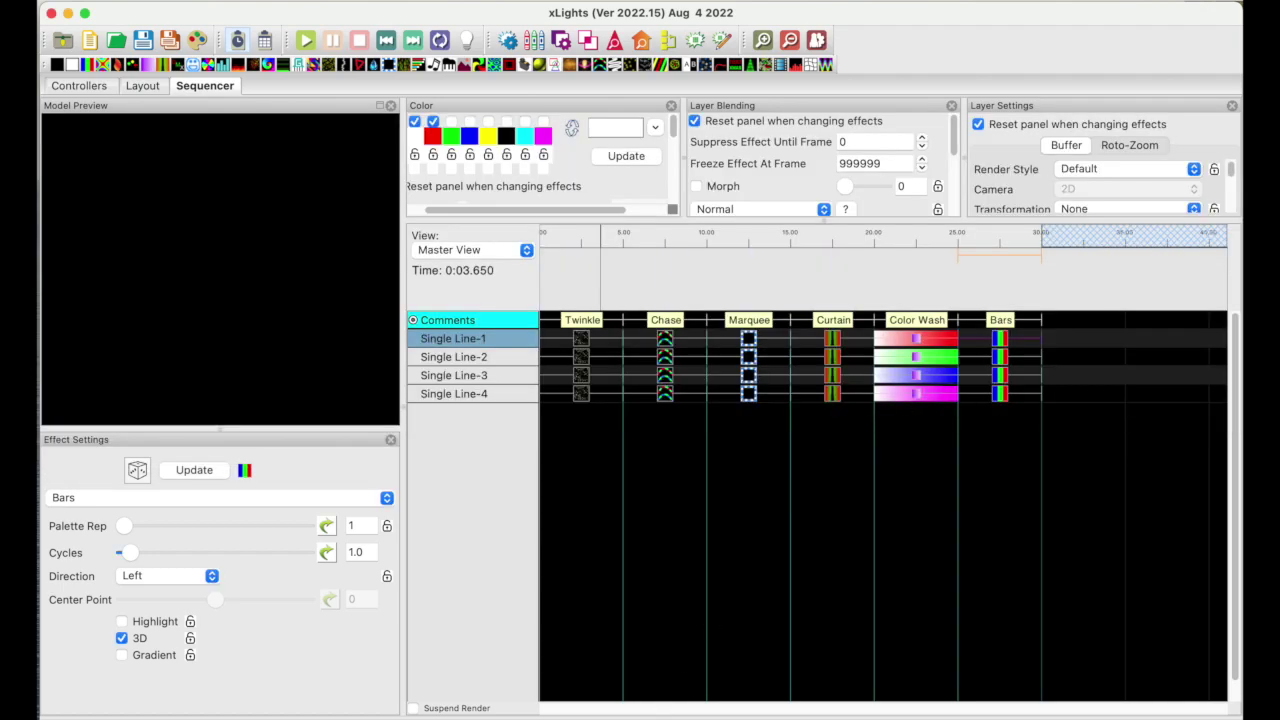
Show the ESPixelStick File Management page in Firefox listing FPP-Multisync-Demo.fseq.
{"action": "mouse_move", "coordinate": [488, 712]}
{"action": "left_click", "coordinate": [533, 705]}
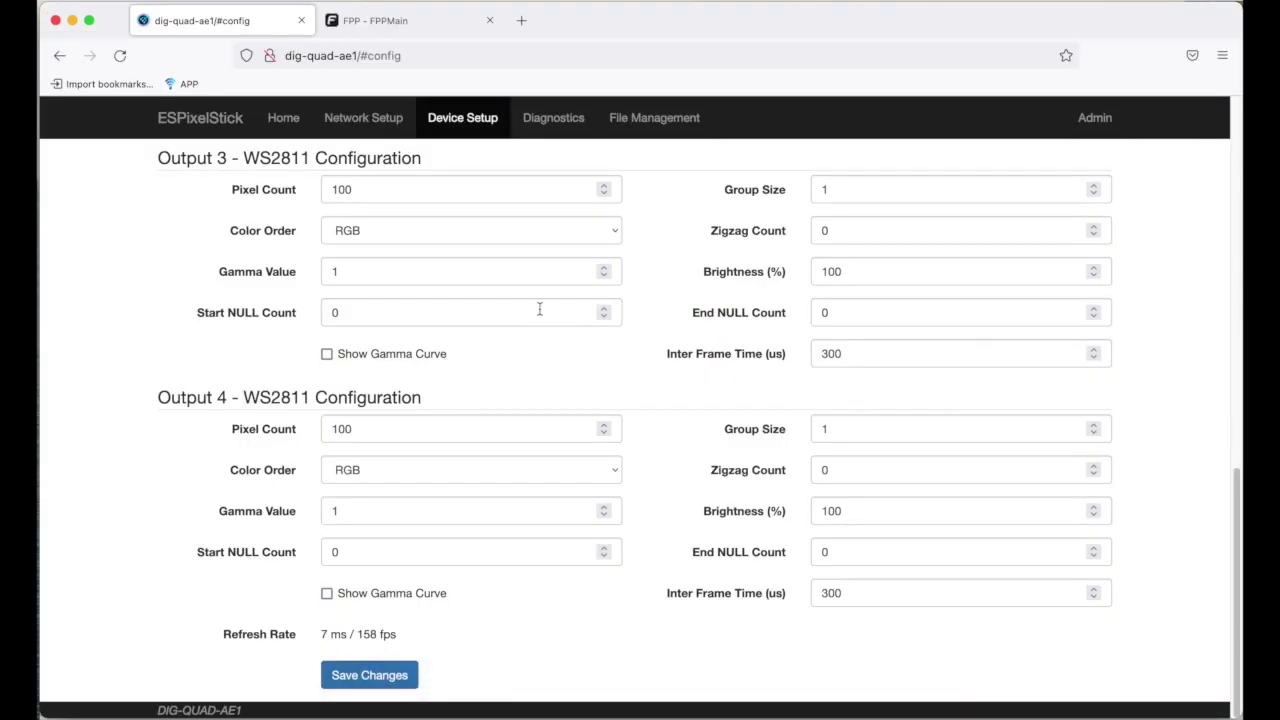
{"action": "left_click", "coordinate": [646, 121]}
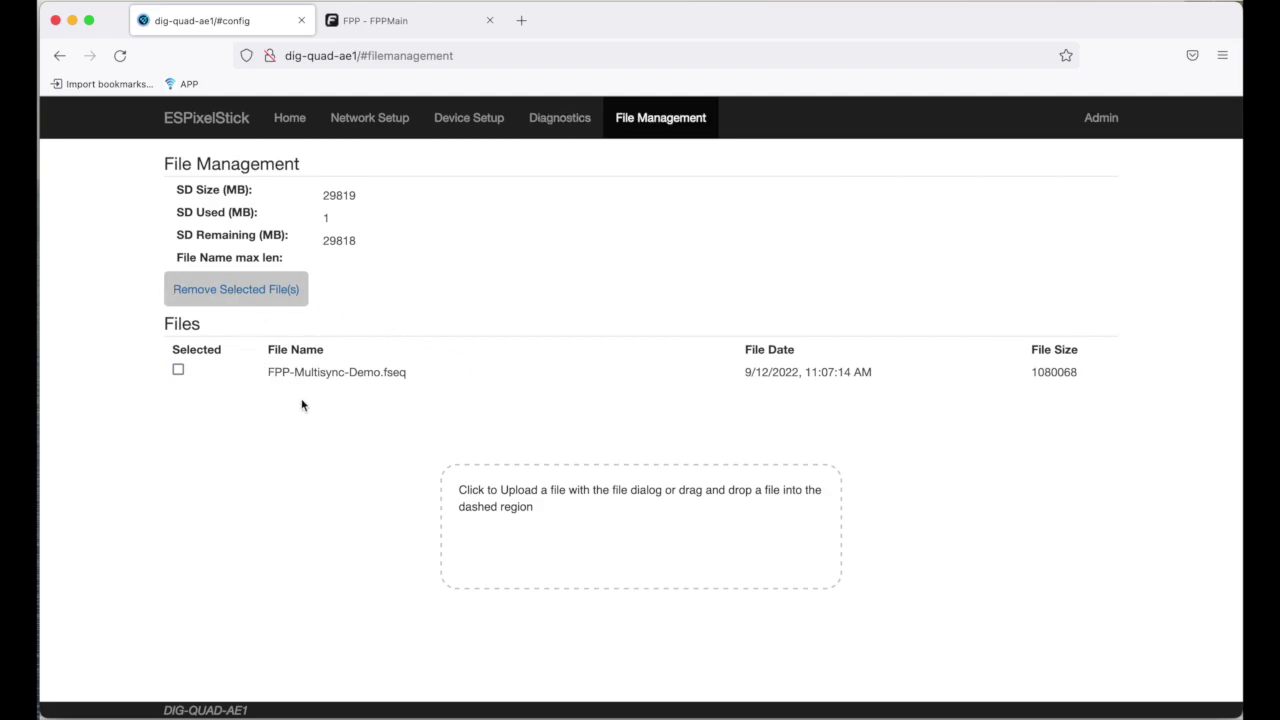
In FPPMain's File Manager, confirm FPP-Multisync-Demo.fseq is present.
{"action": "left_click", "coordinate": [404, 25]}
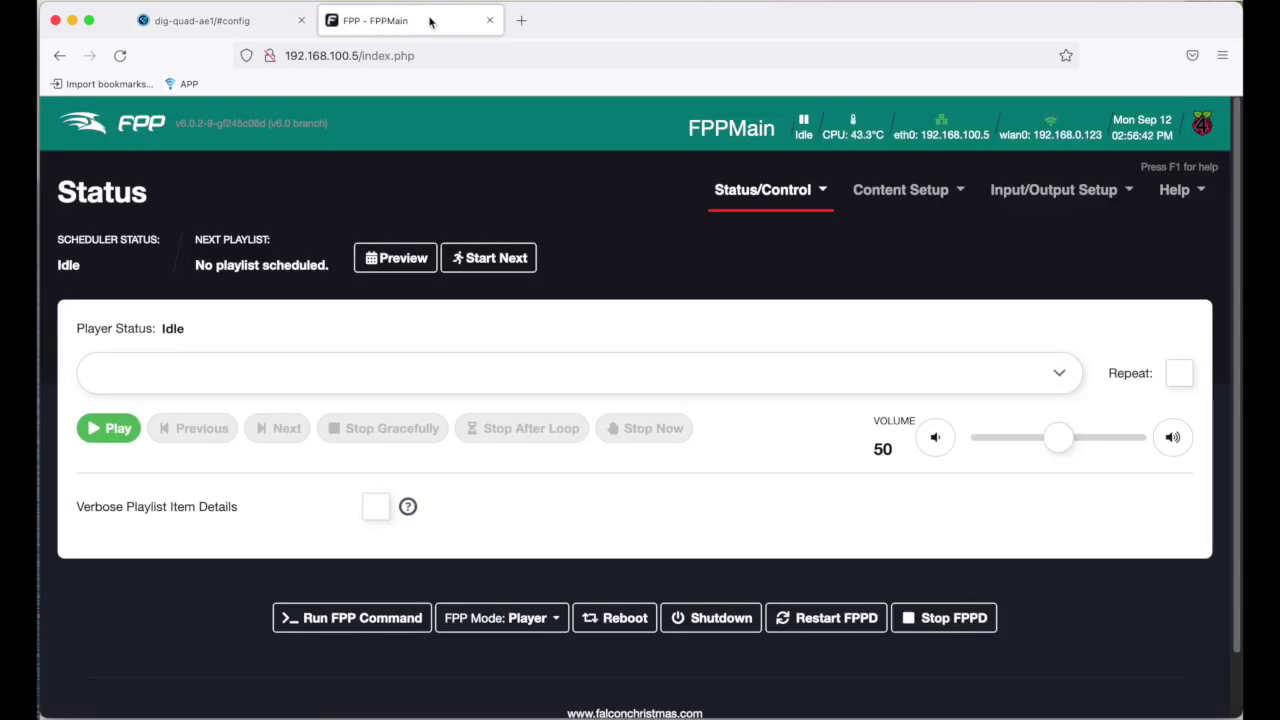
{"action": "left_click", "coordinate": [922, 207]}
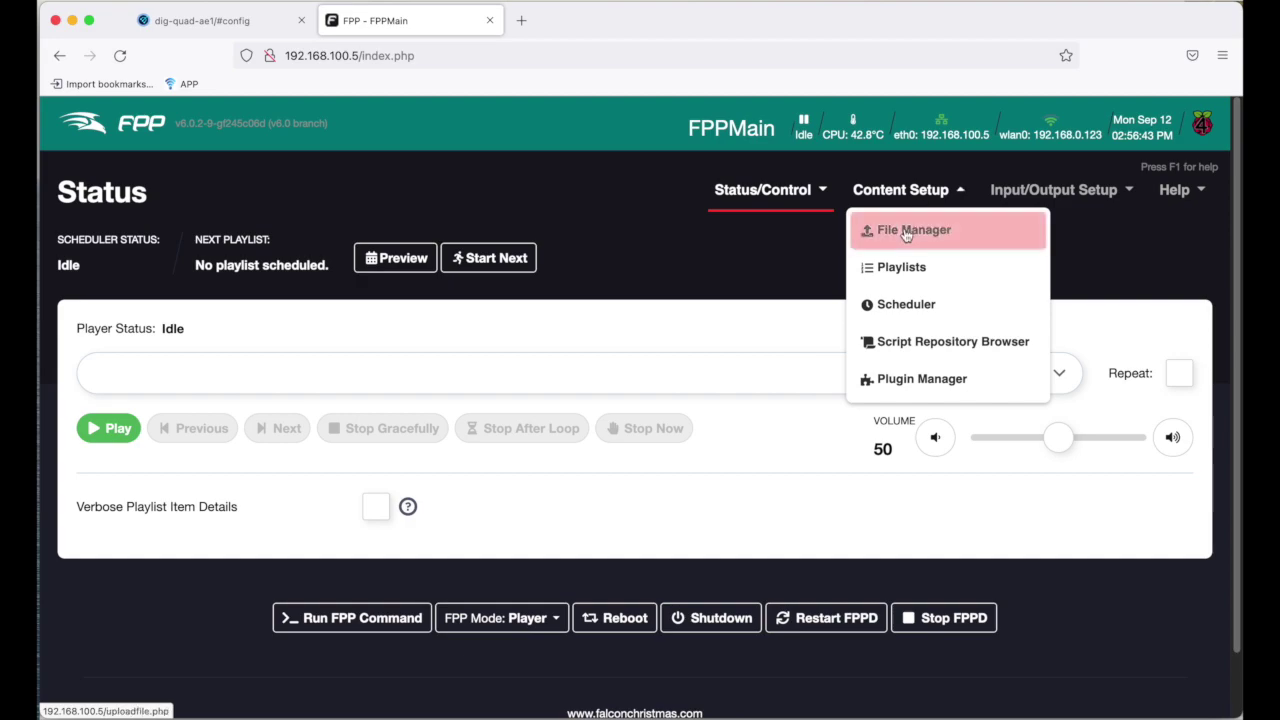
{"action": "left_click", "coordinate": [906, 228]}
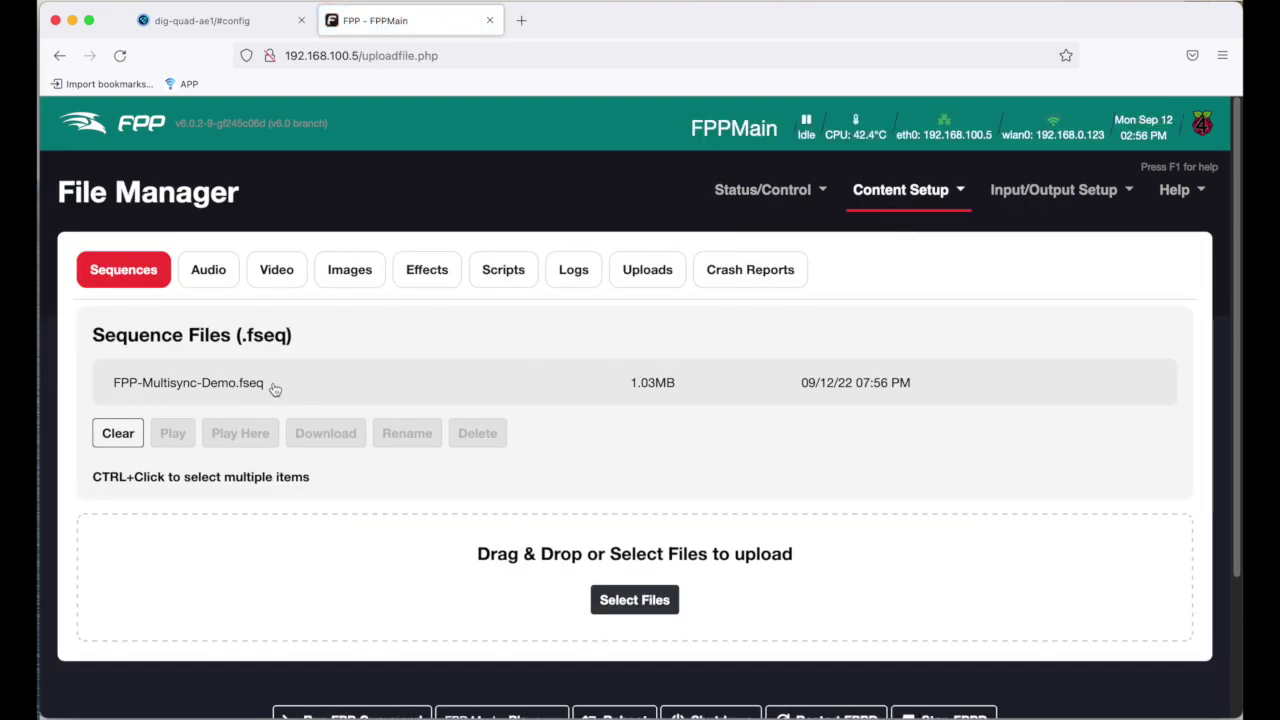
Check the DDP channel output to 192.168.100.247, channels 1–1800, then return to Status.
{"action": "left_click", "coordinate": [1044, 197]}
{"action": "left_click", "coordinate": [1040, 268]}
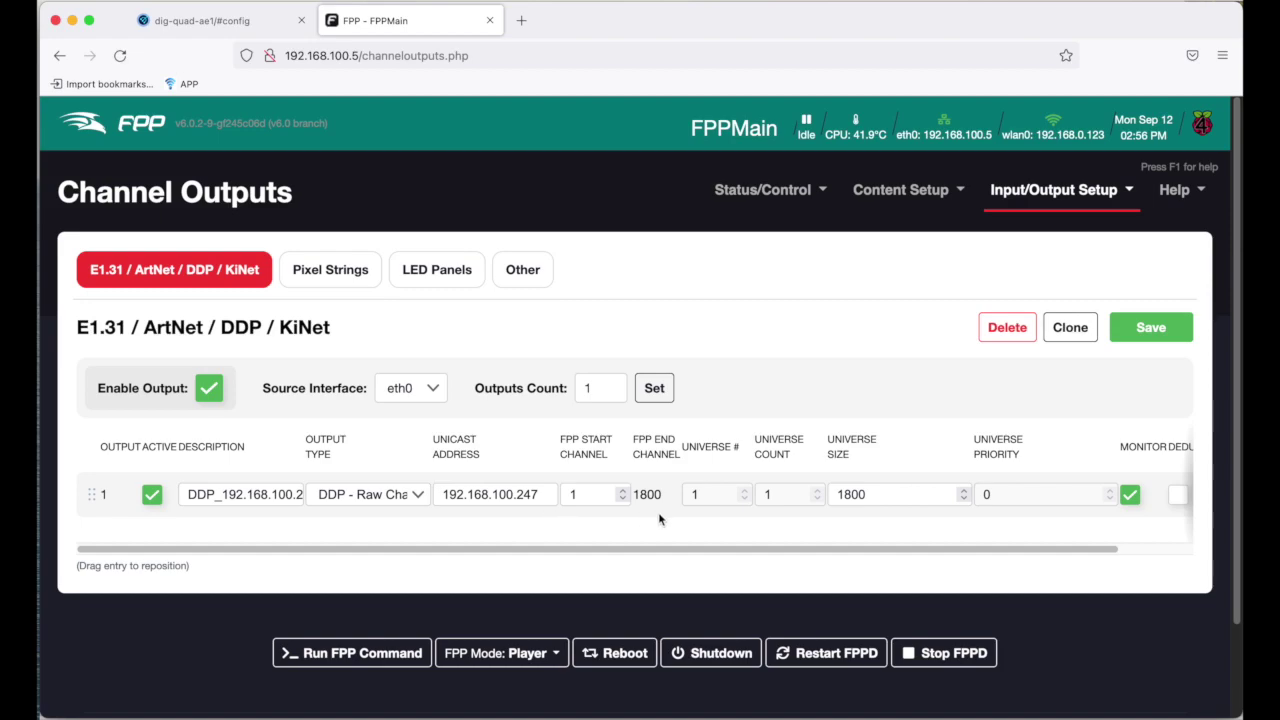
{"action": "left_click", "coordinate": [755, 192]}
{"action": "left_click", "coordinate": [755, 224]}
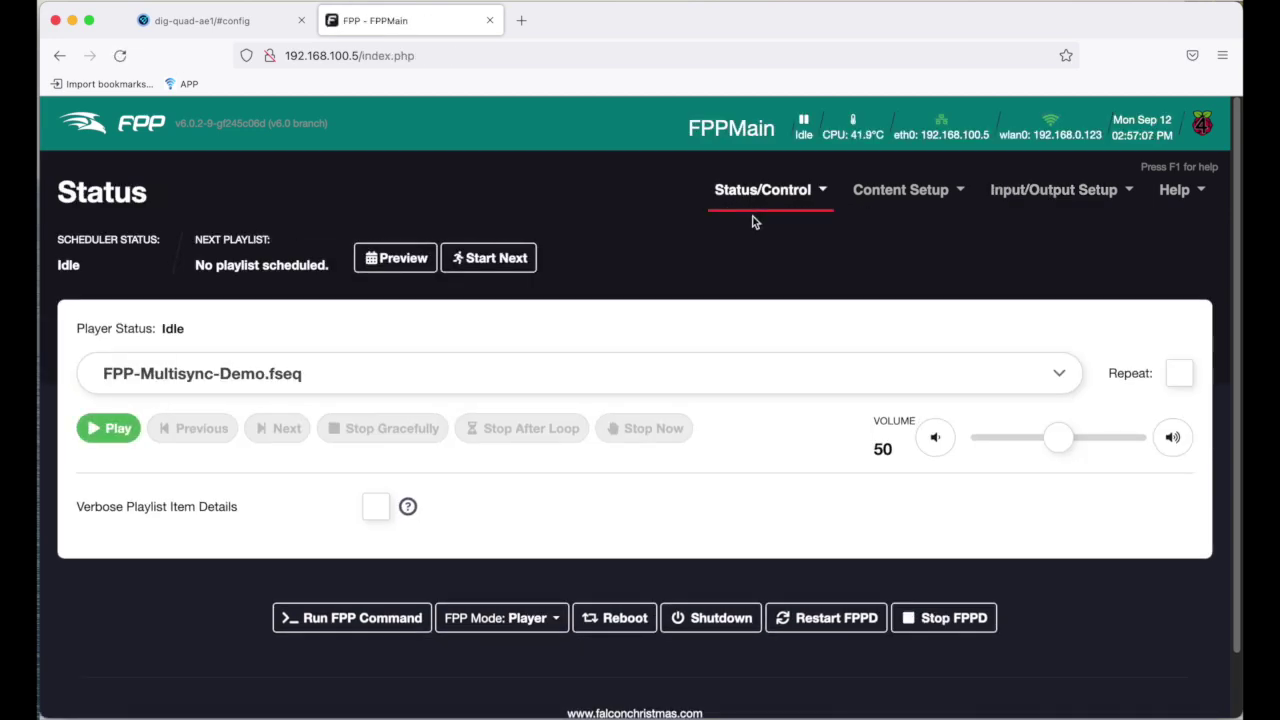
Turn on Repeat and play FPP-Multisync-Demo.fseq on FPPMain.
{"action": "left_click", "coordinate": [1179, 374]}
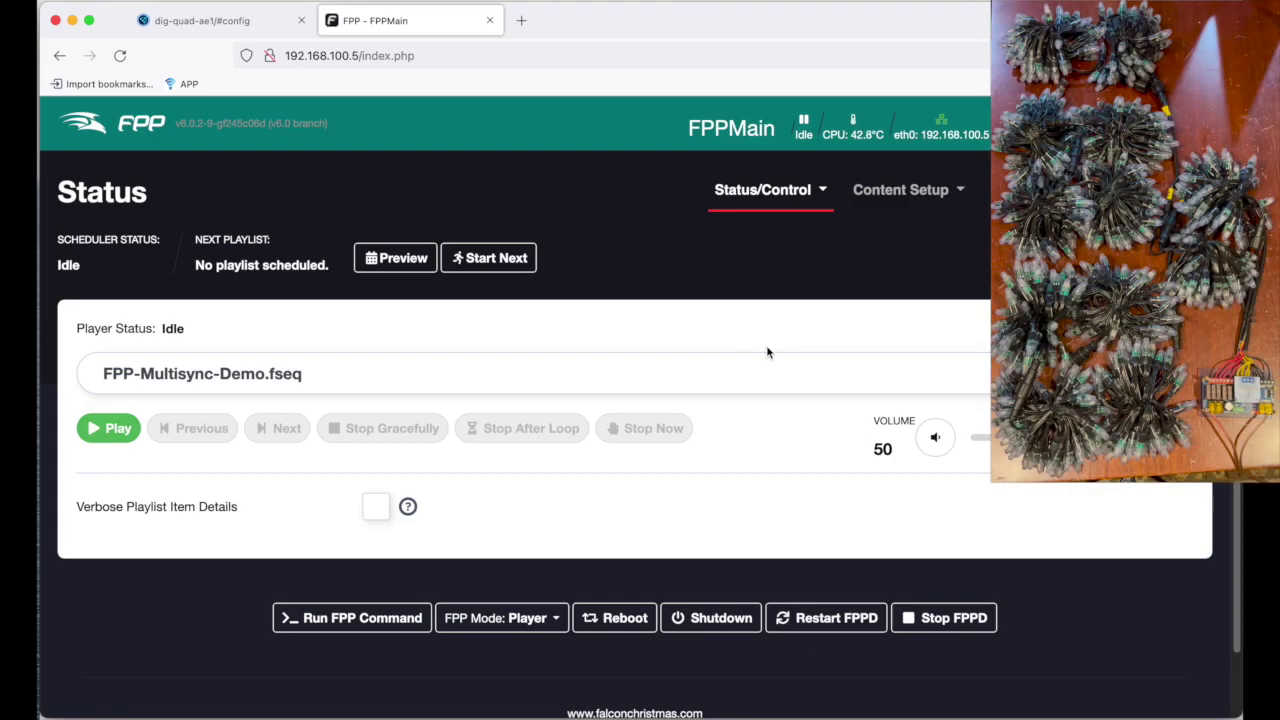
{"action": "left_click", "coordinate": [126, 428]}
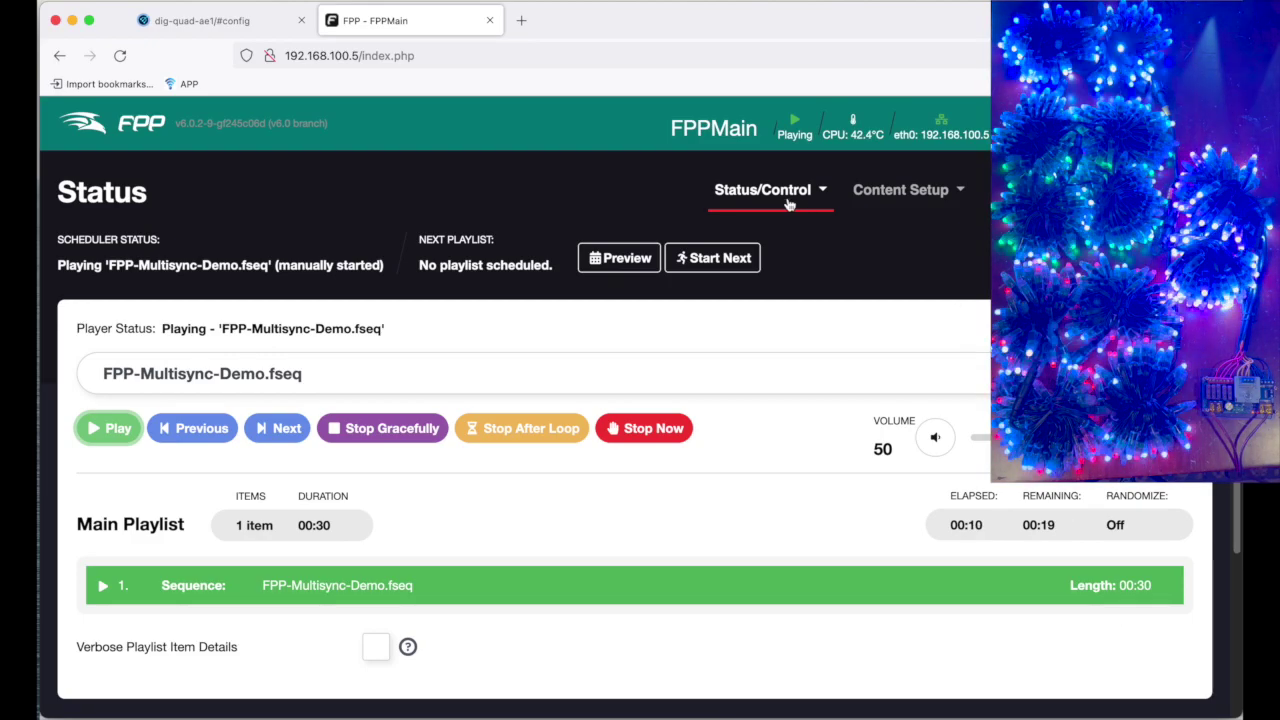
Show FPP's MultiSync page with DIG-QUAD-AE1 in Remote mode playing FPP-Multisync-Demo.fseq.
{"action": "left_click", "coordinate": [786, 195]}
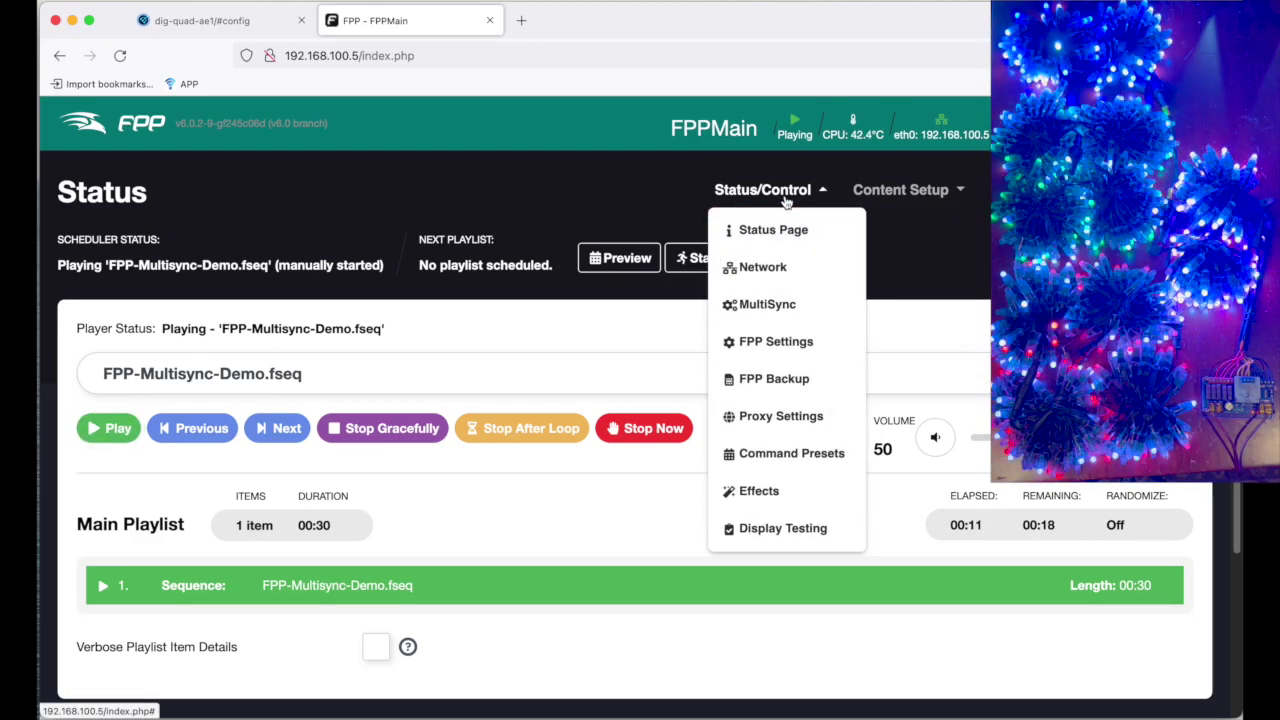
{"action": "left_click", "coordinate": [760, 304]}
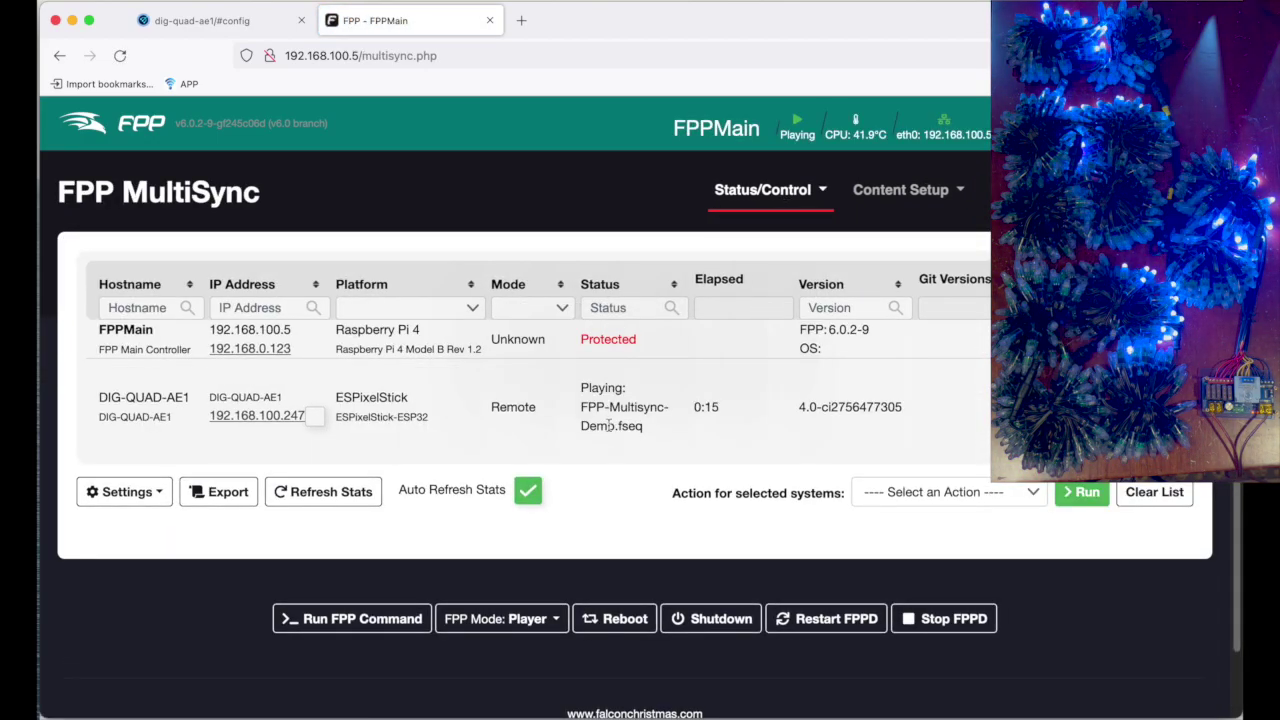